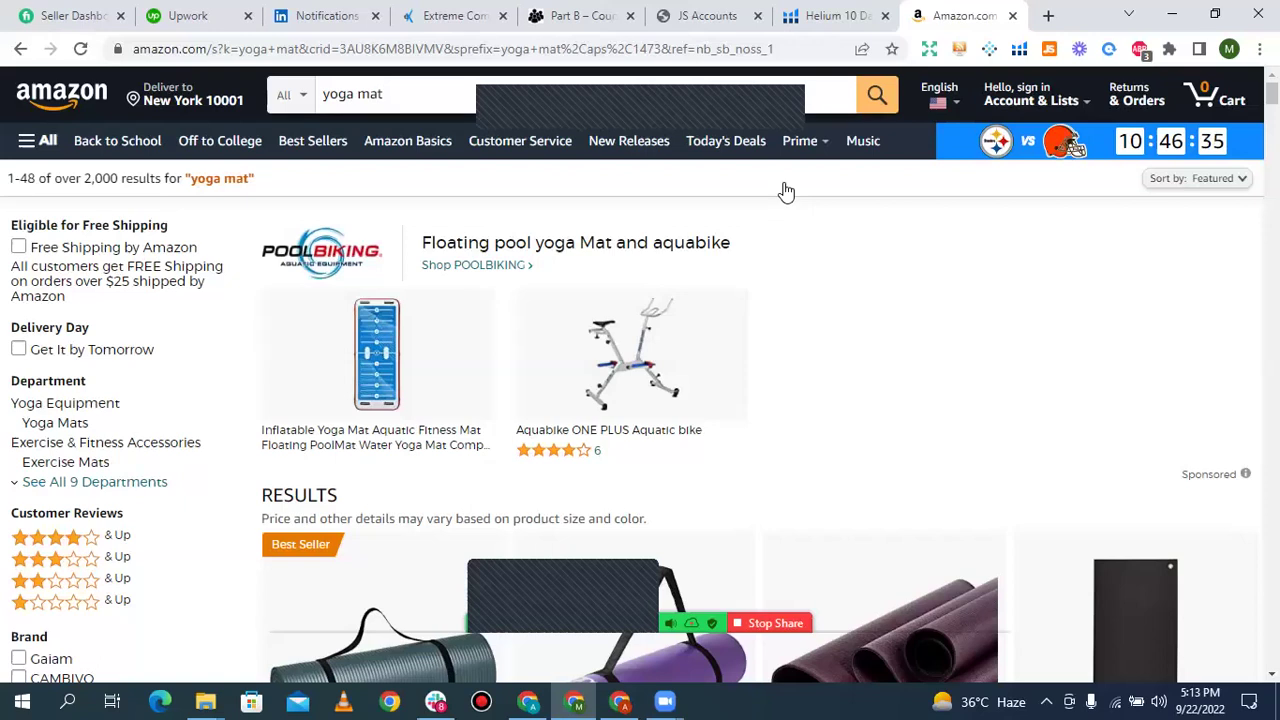
Copy the ASIN of the Amazon Basics 1/2-Inch yoga mat from the Amazon results and open Cerebro in Helium 10
scroll(786, 190, down, 1)
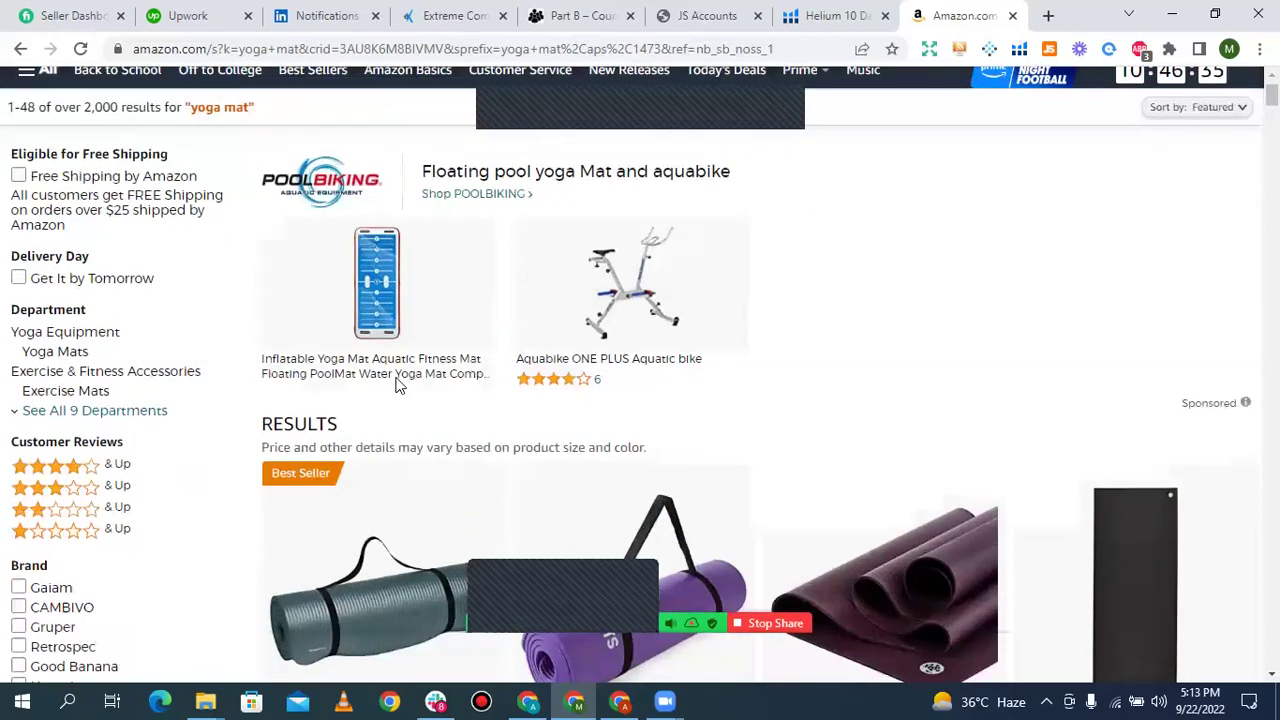
scroll(401, 403, down, 5)
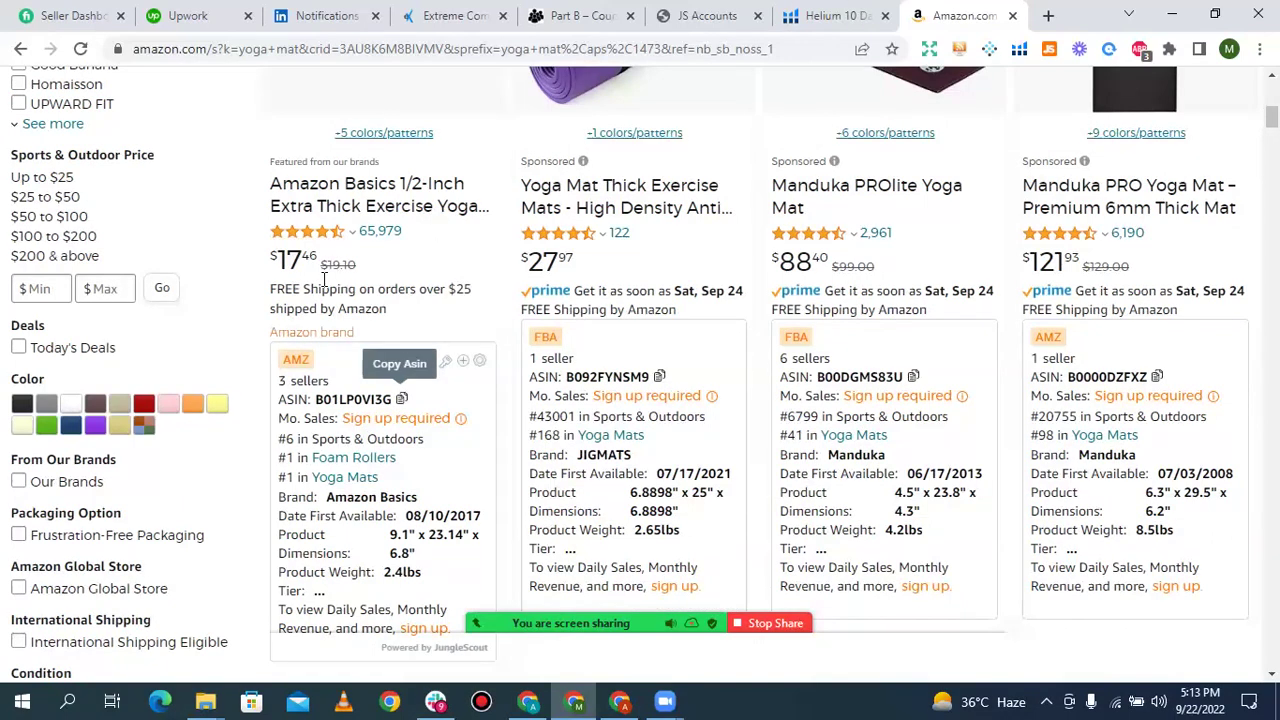
key(ctrl+shift+Tab)
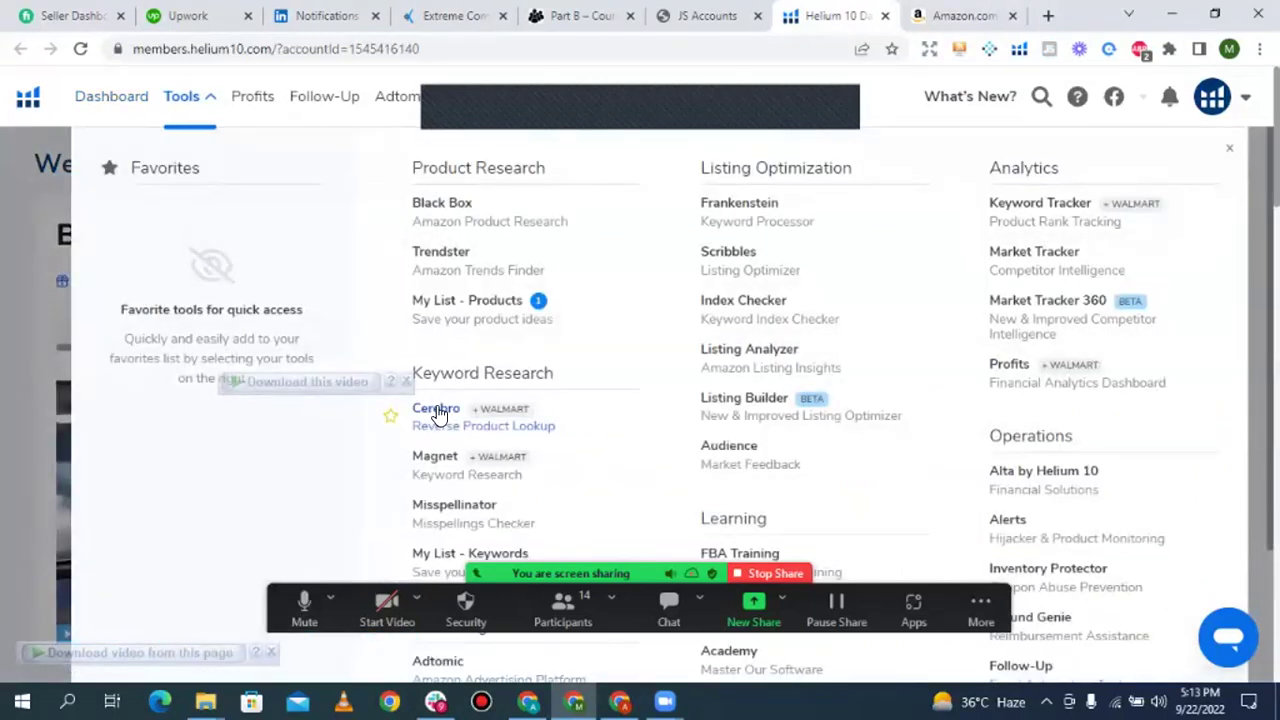
click(437, 414)
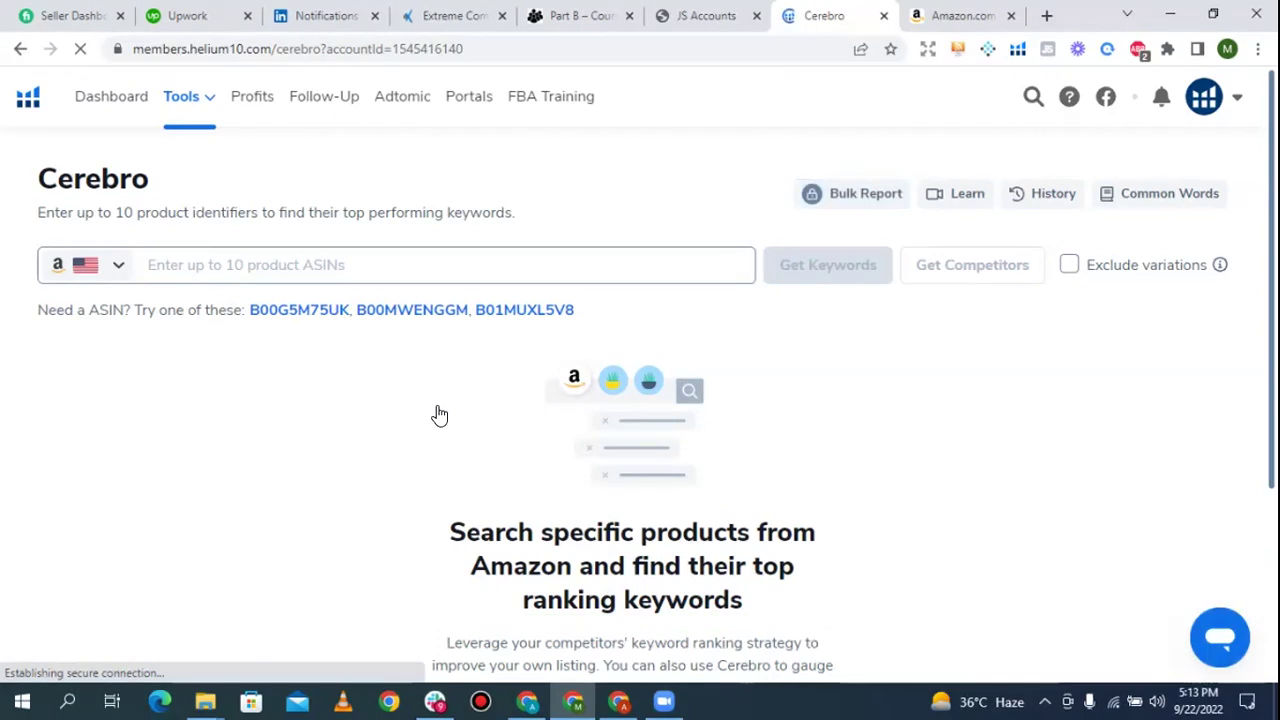
Get the keywords for ASIN B01LP0VI3G with variations excluded
click(313, 271)
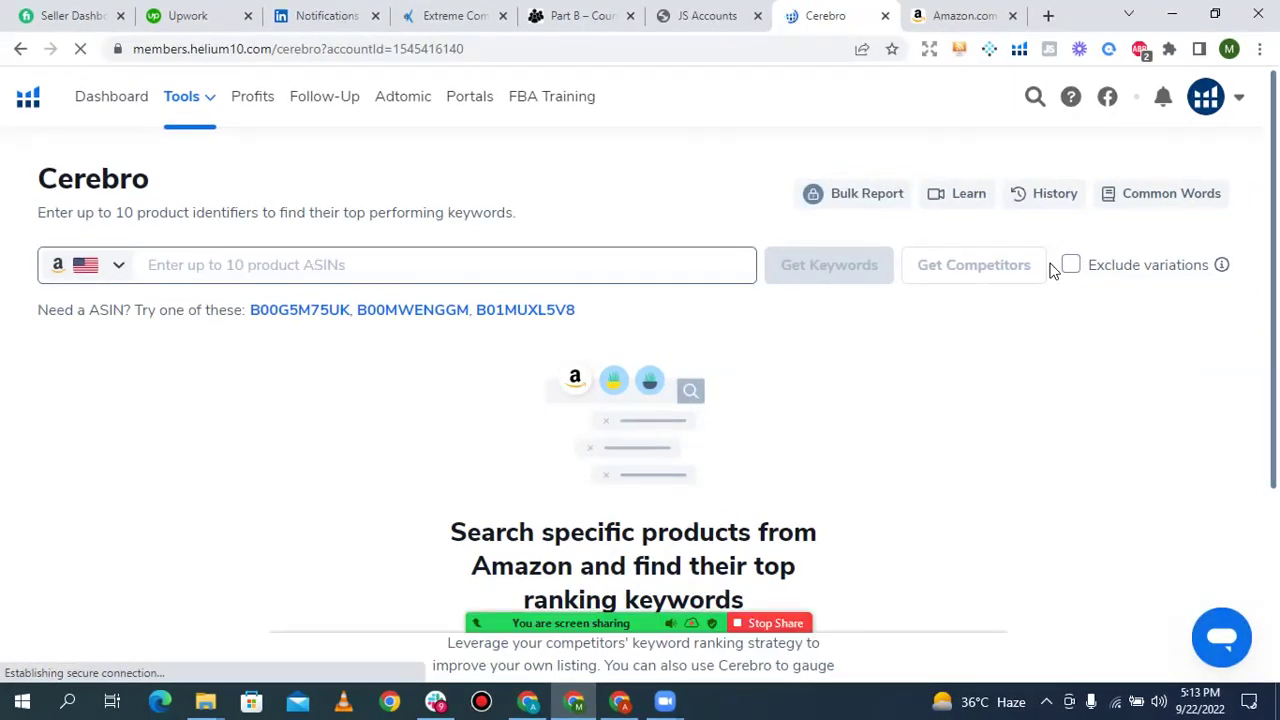
text(B01LP0VI3G)
click(1073, 272)
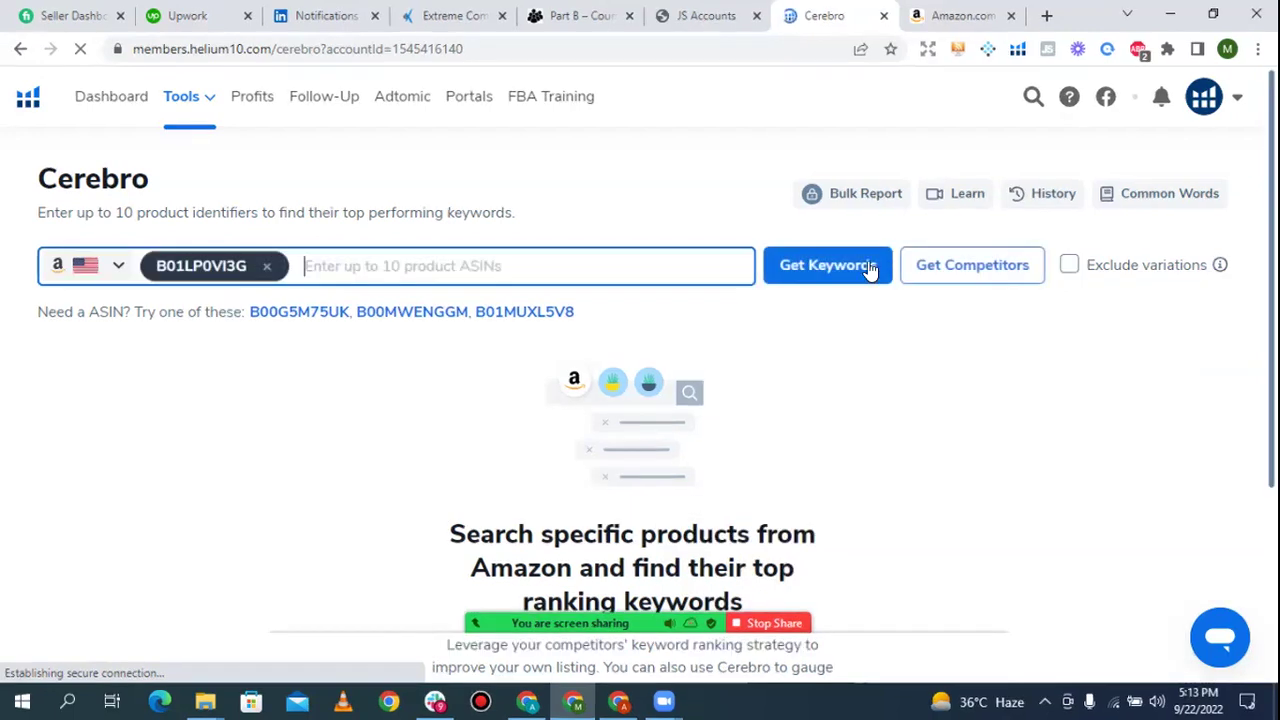
key(Return)
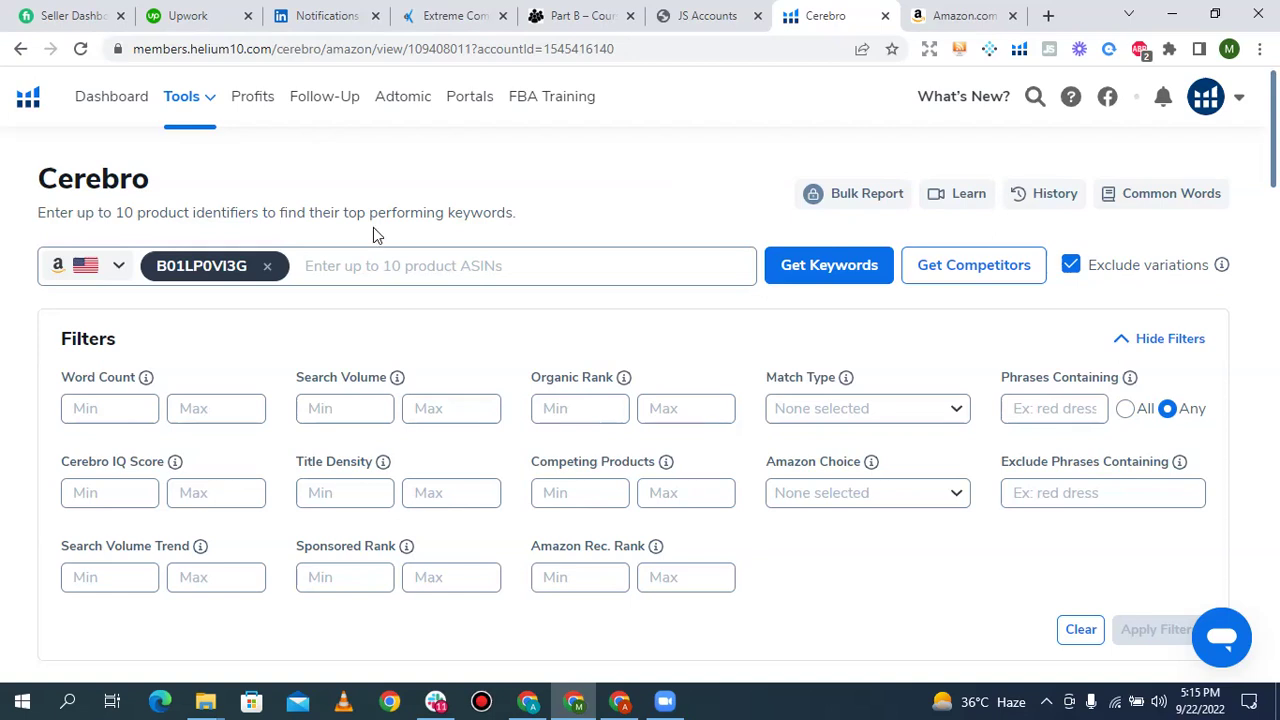
click(121, 405)
text(1000)
key(Tab)
key(Tab)
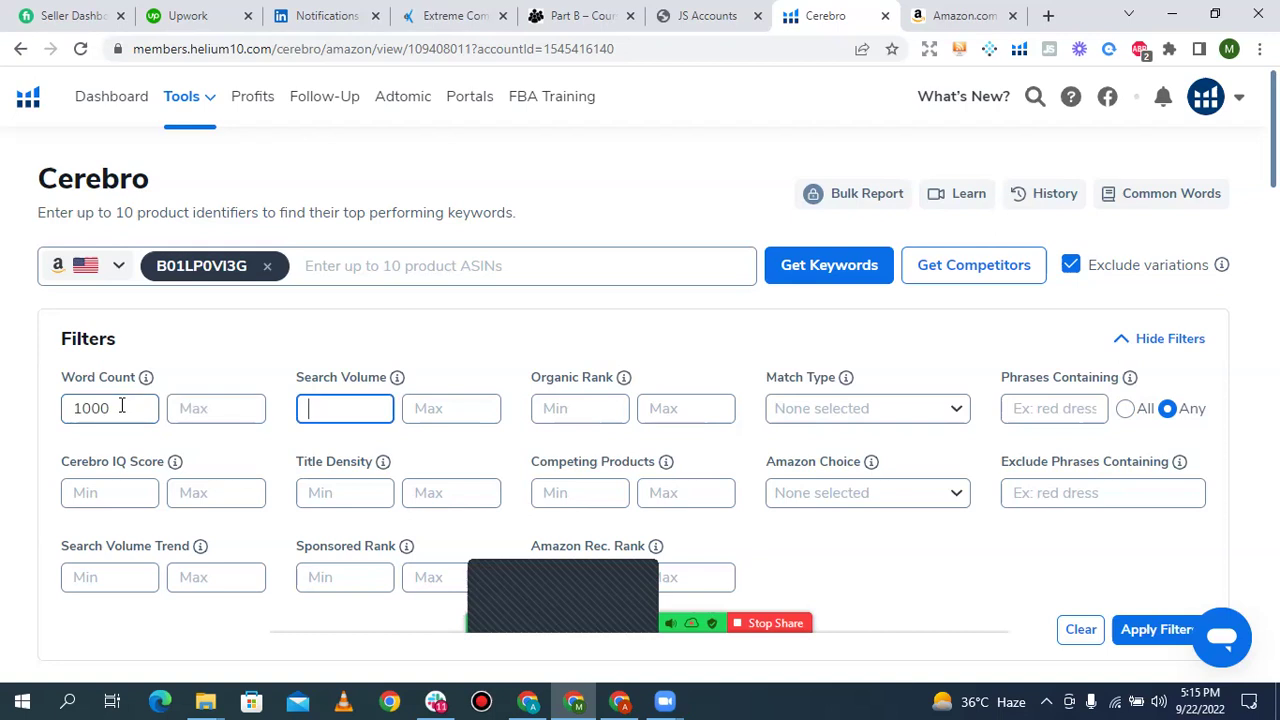
Set the keyword filters to a minimum word count of 2 and a minimum search volume of 1000
click(121, 405)
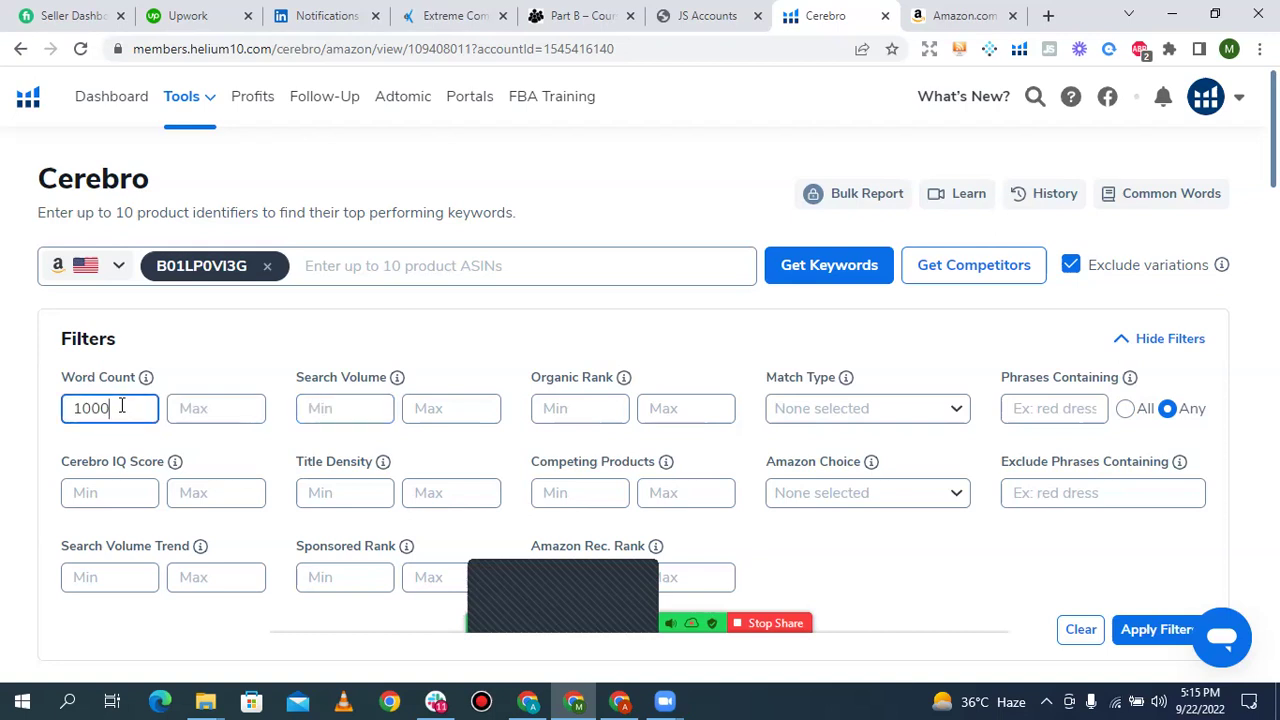
key(BackSpace)
key(BackSpace)
key(BackSpace)
key(BackSpace)
text(2)
key(Tab)
key(Tab)
text(1000)
Set the maximum organic rank to 48 and apply the filters
key(Tab)
key(Tab)
key(Tab)
text(48)
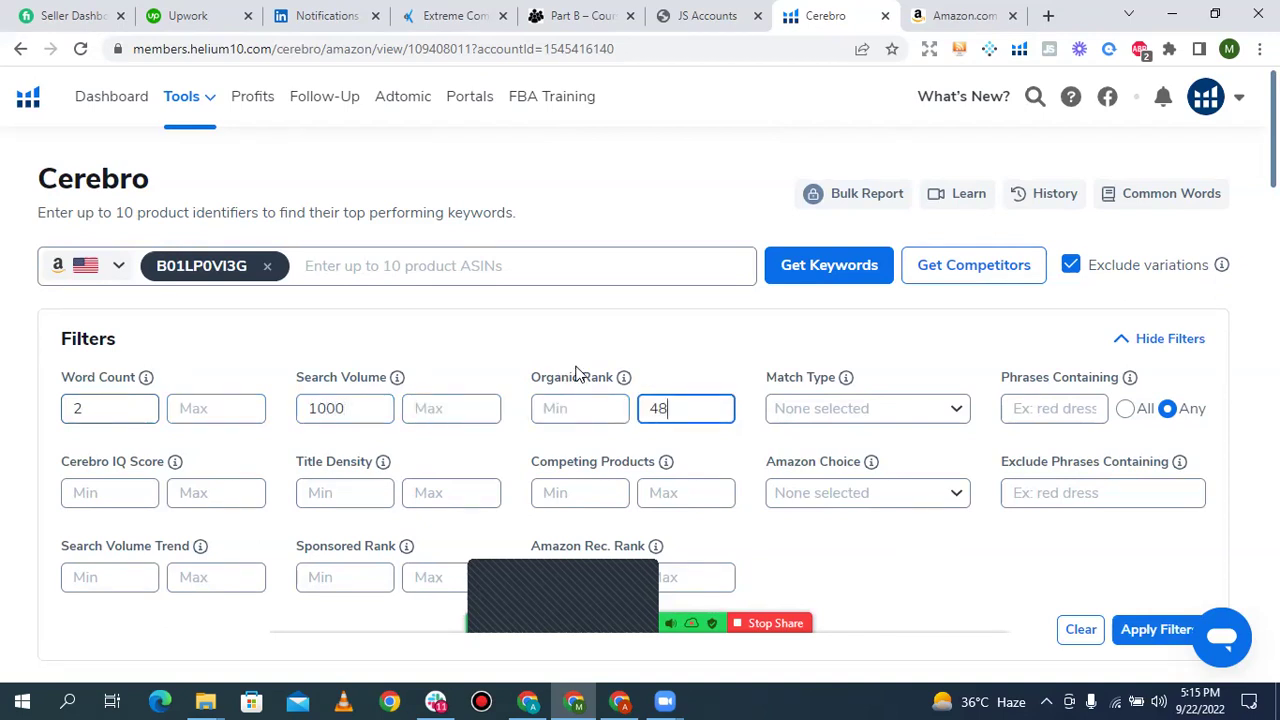
scroll(1168, 141, down, 3)
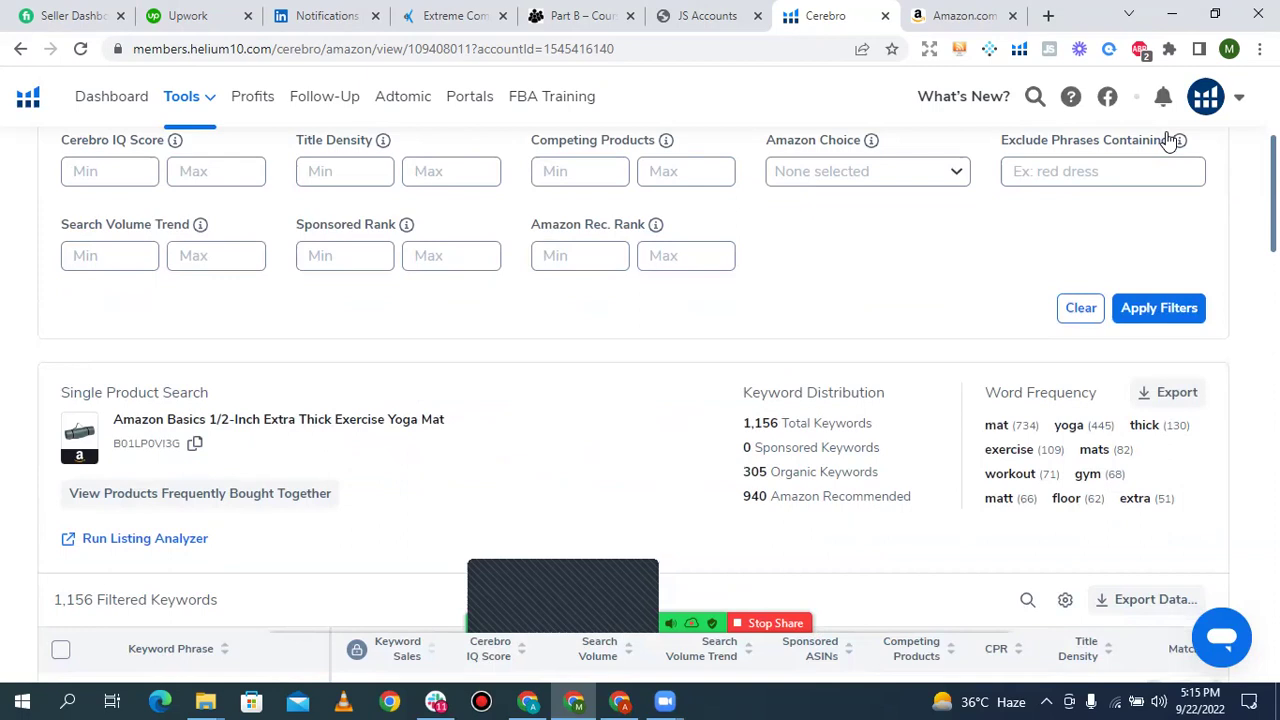
scroll(1168, 141, down, 2)
click(1163, 134)
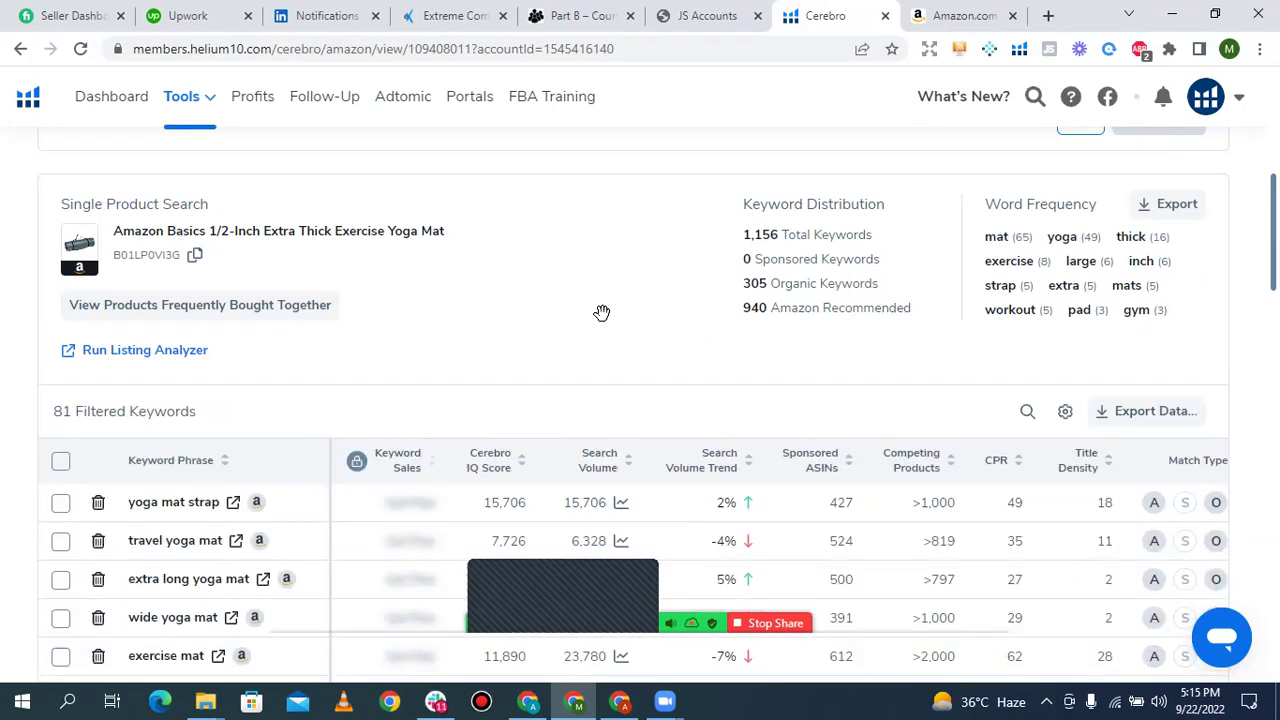
Export the filtered keywords sorted by descending search volume and open the downloaded spreadsheet in Excel
scroll(603, 303, down, 2)
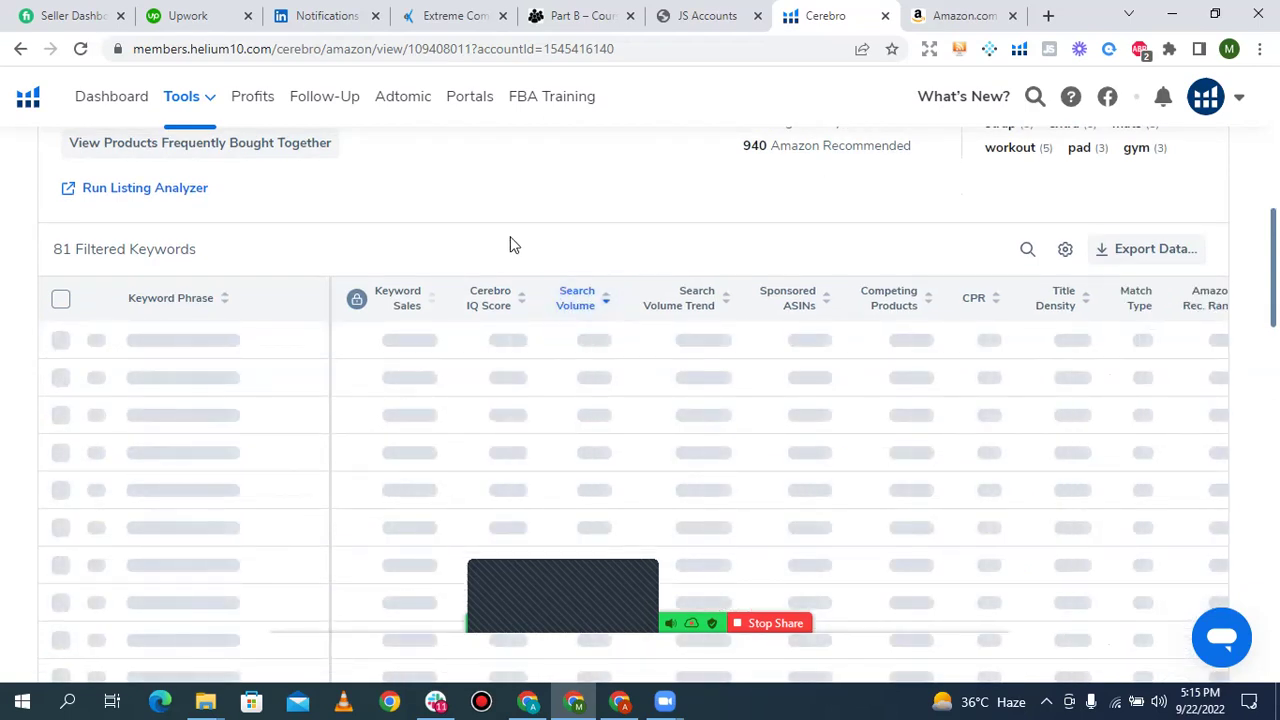
click(1148, 249)
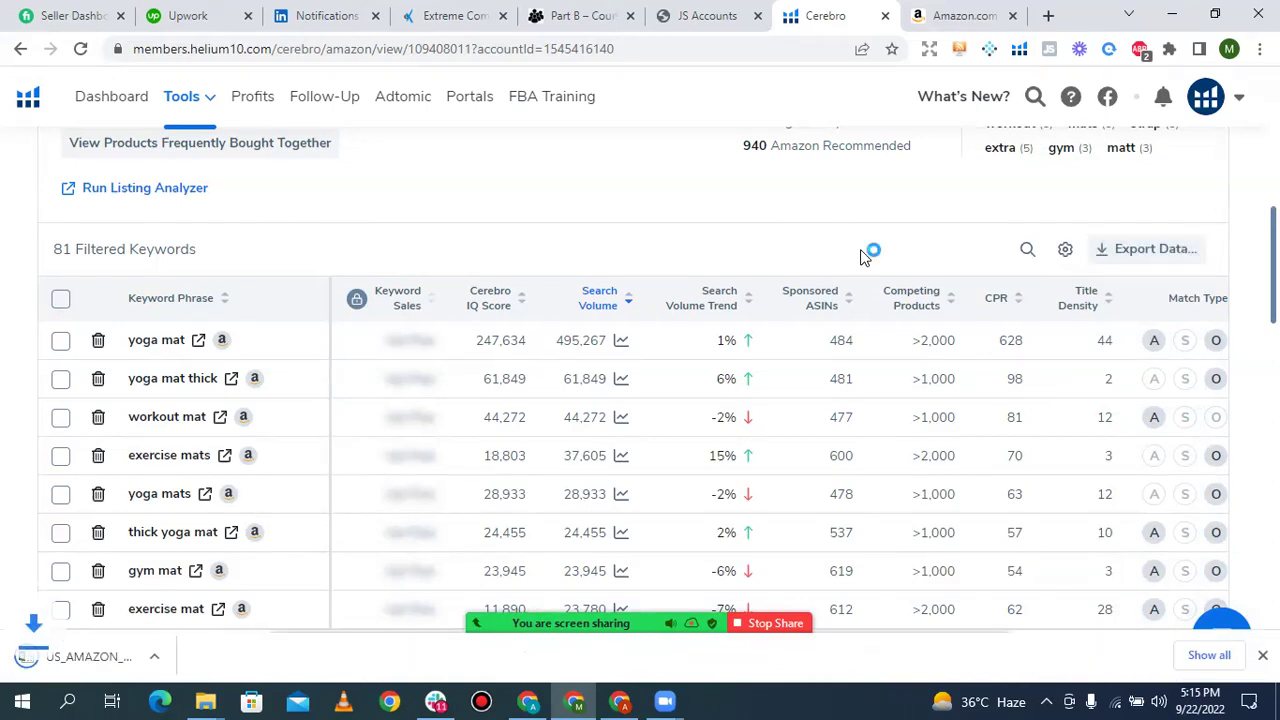
click(96, 670)
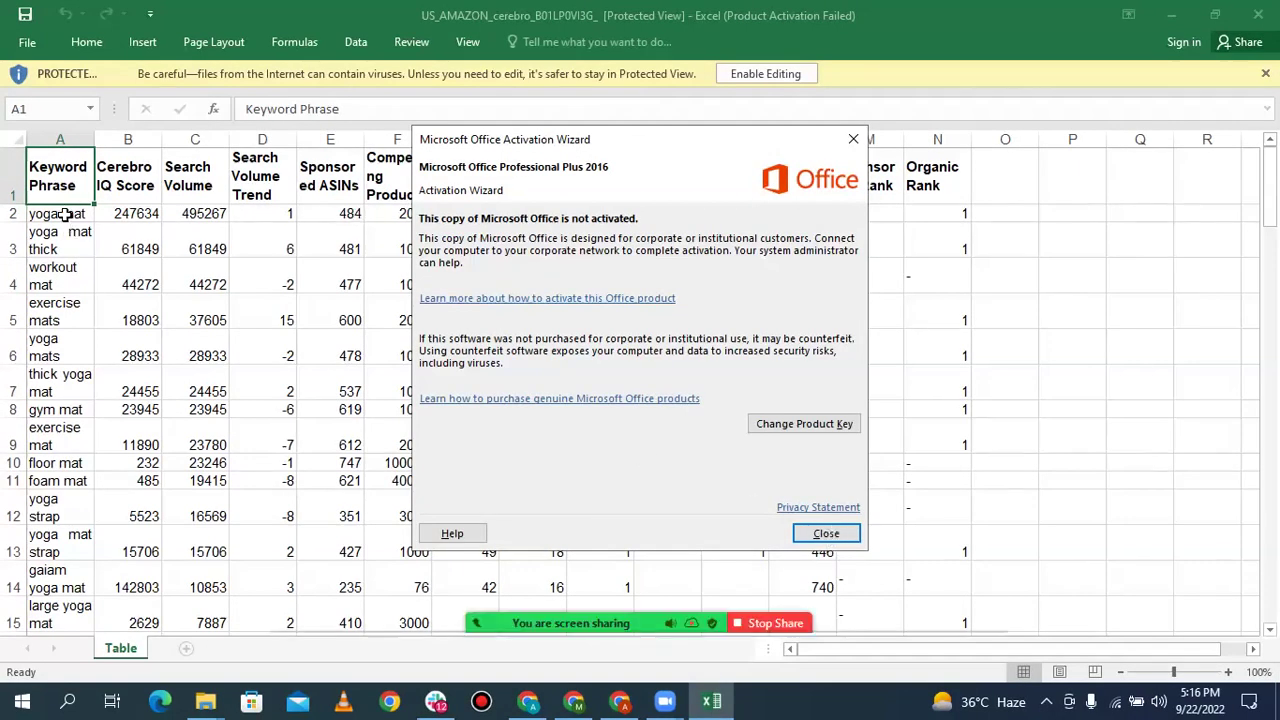
key(Return)
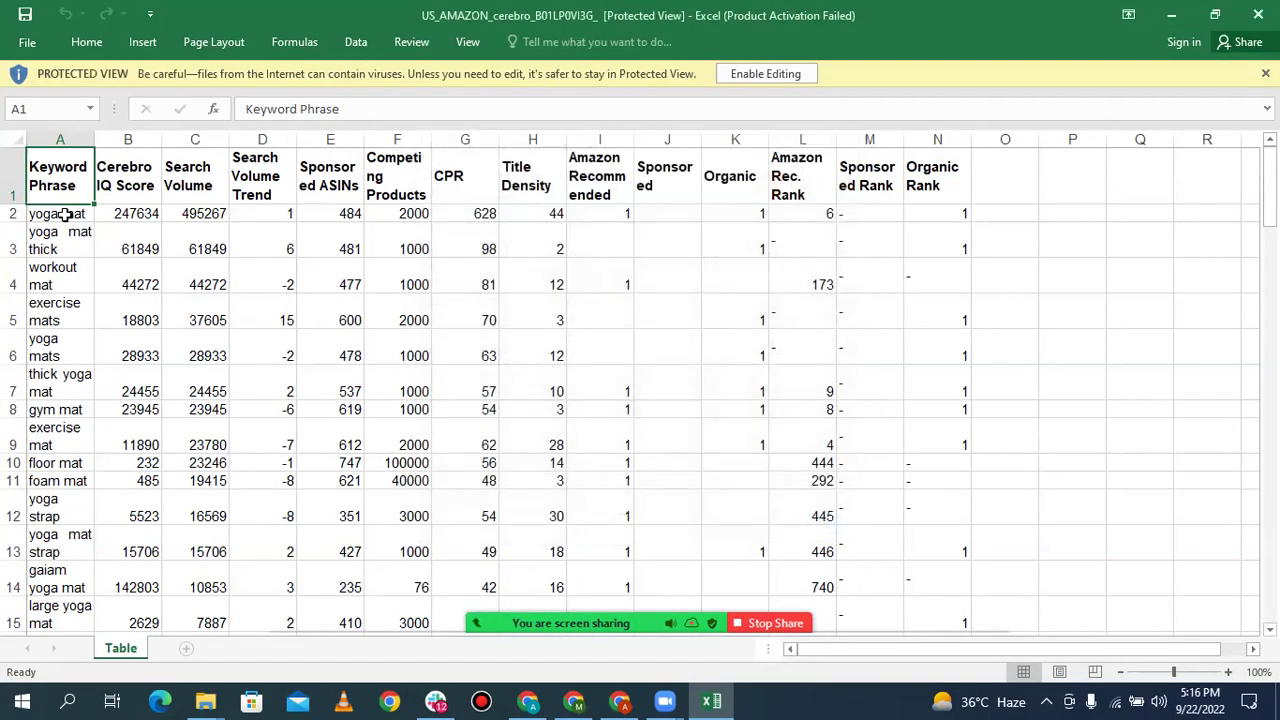
Copy all the keyword phrases in column A from cell A2 down
click(64, 214)
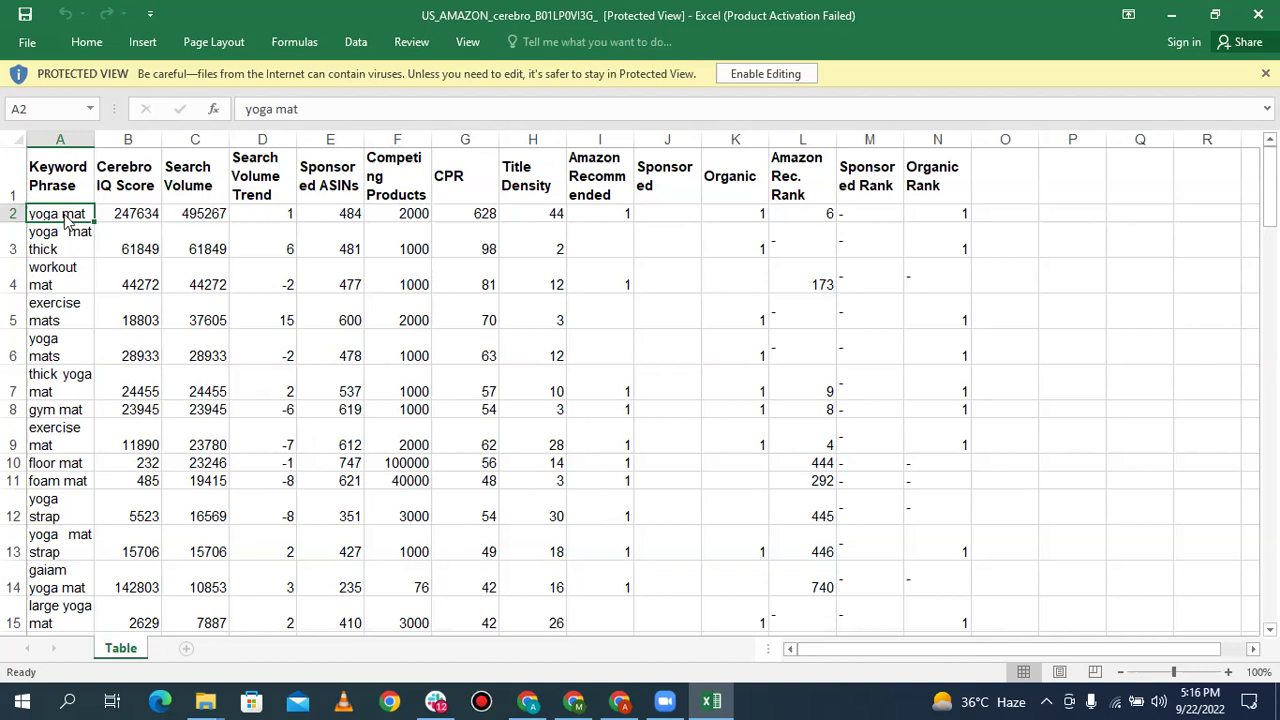
key(ctrl+shift+Down)
key(ctrl+c)
key(ctrl+Home)
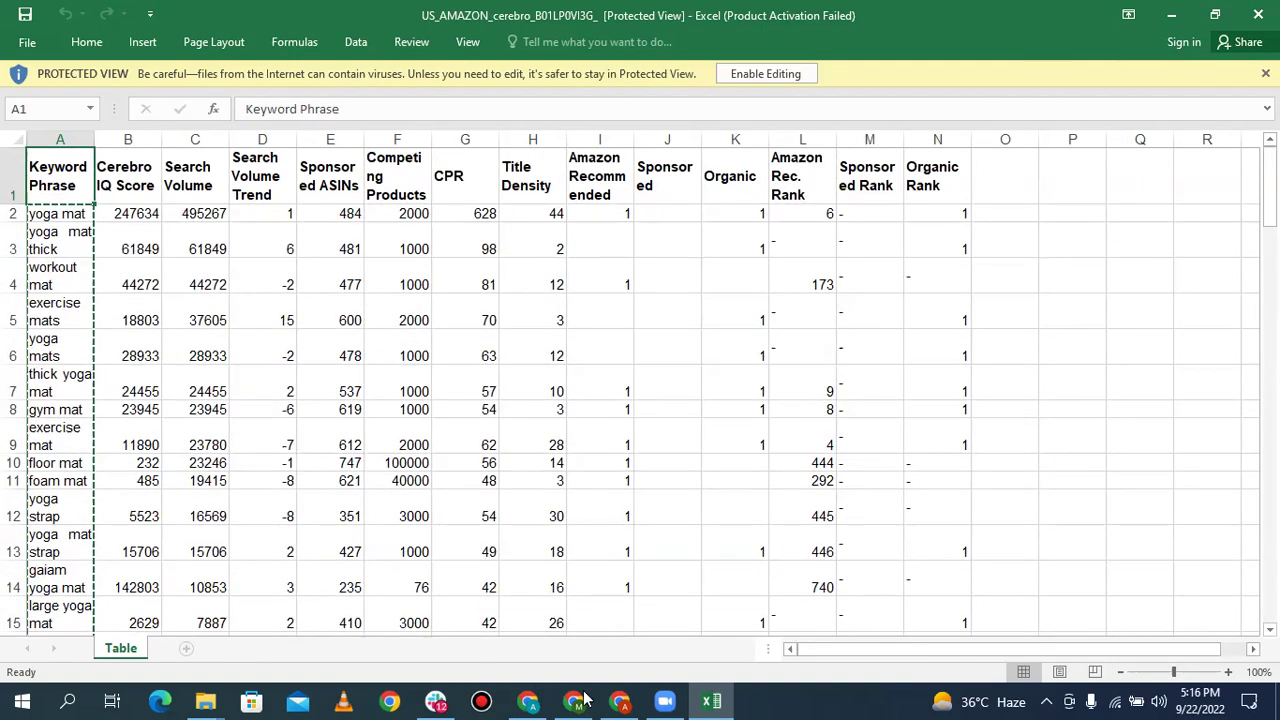
Return to Helium 10 and paste the copied phrases as the original keywords in the Frankenstein keyword processor
click(527, 700)
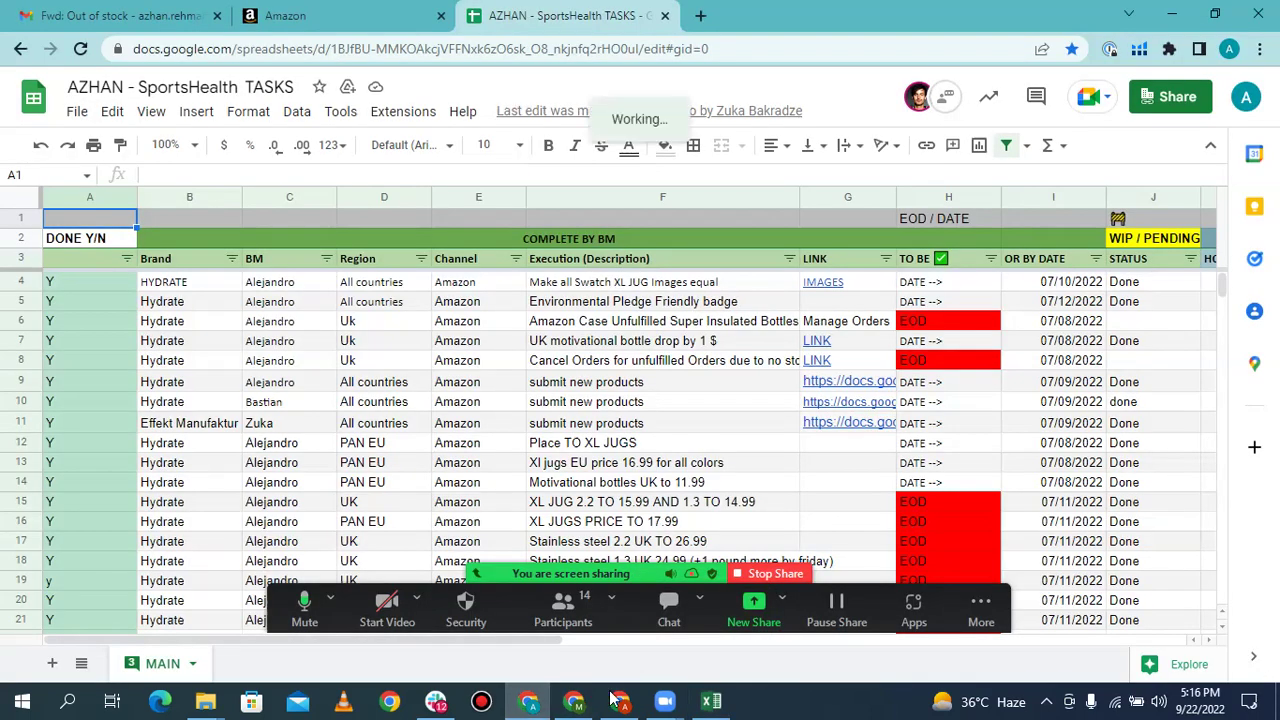
click(577, 700)
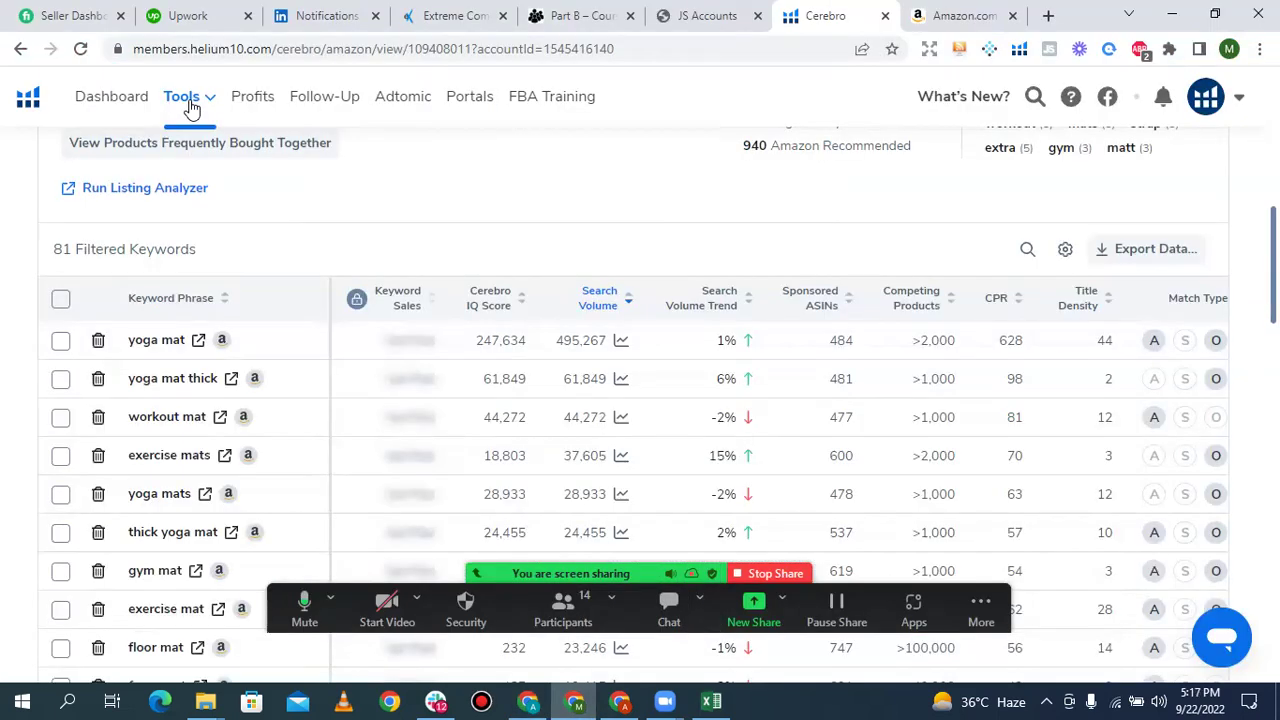
click(190, 104)
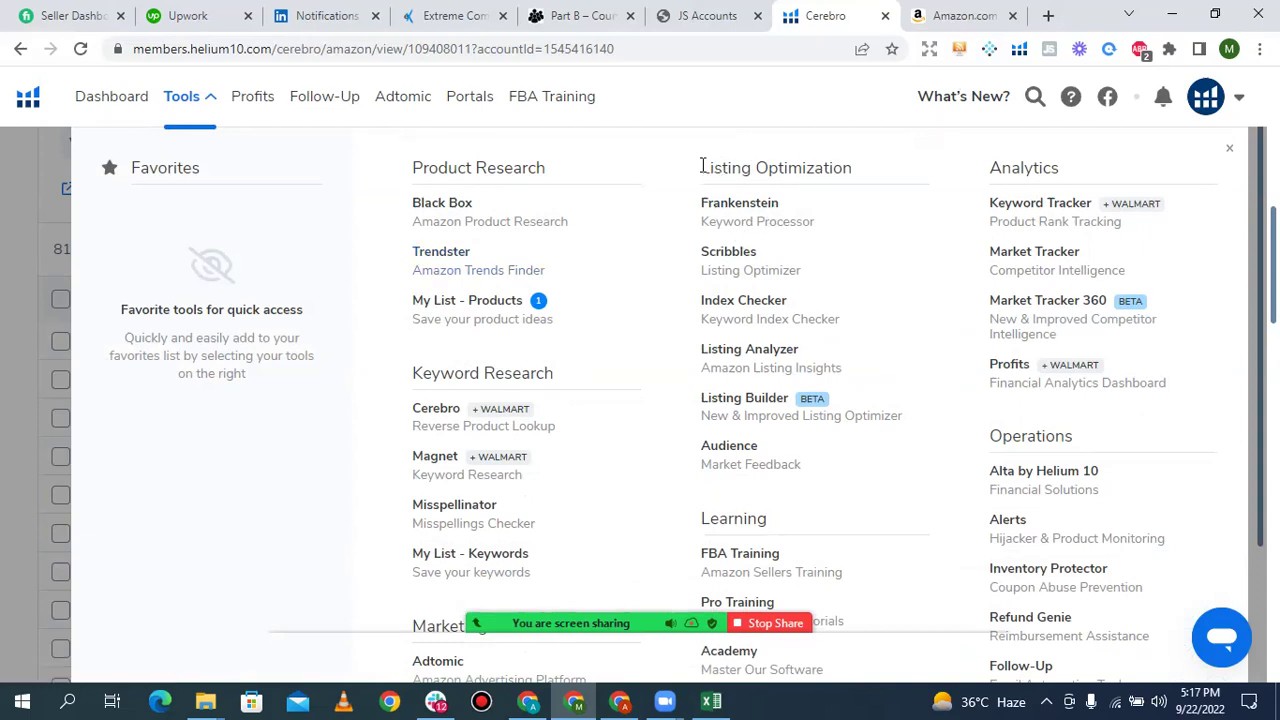
drag(700, 168, 850, 168)
click(765, 212)
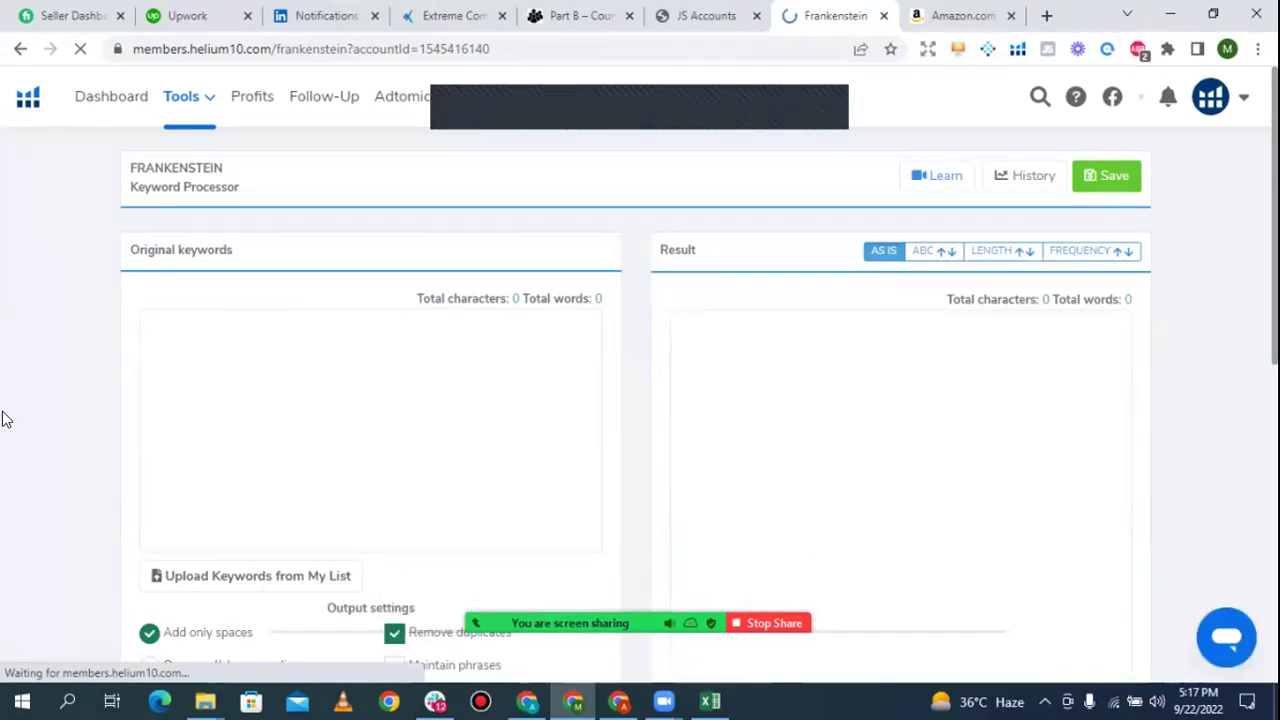
key(ctrl+v)
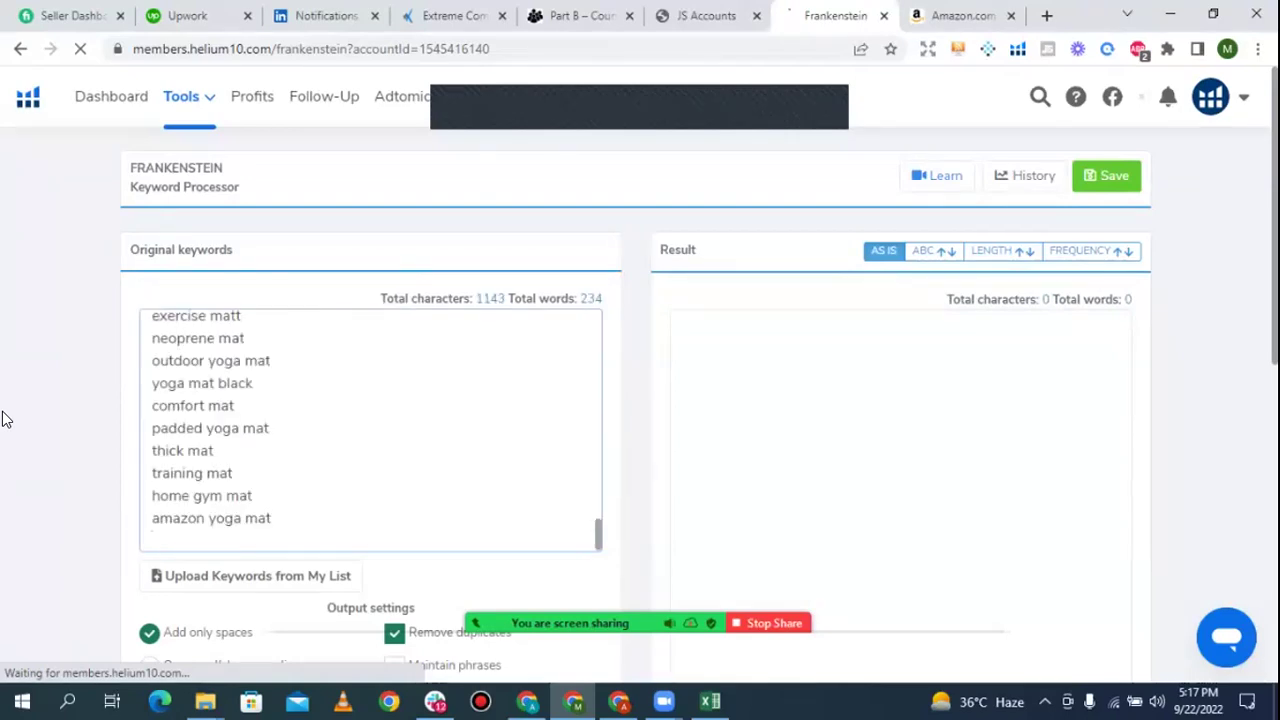
Set Frankenstein's output to one word/phrase per line with phrases maintained
scroll(150, 254, down, 5)
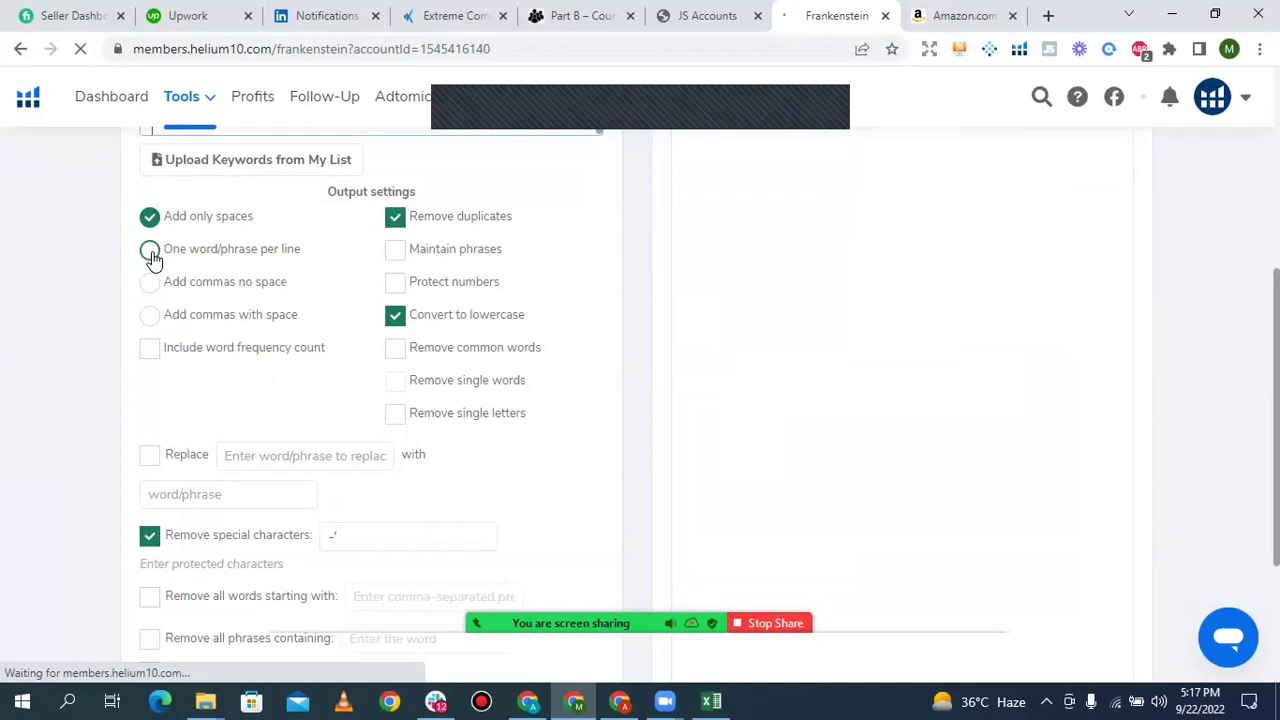
click(150, 252)
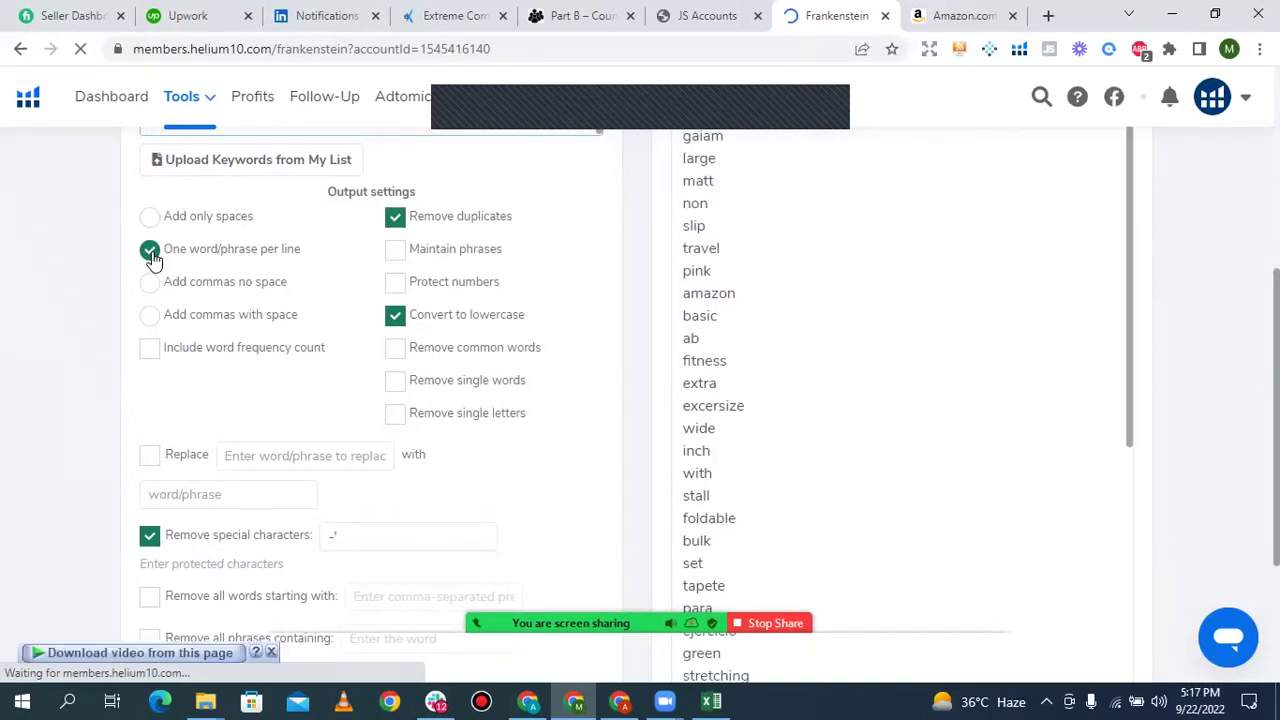
click(398, 252)
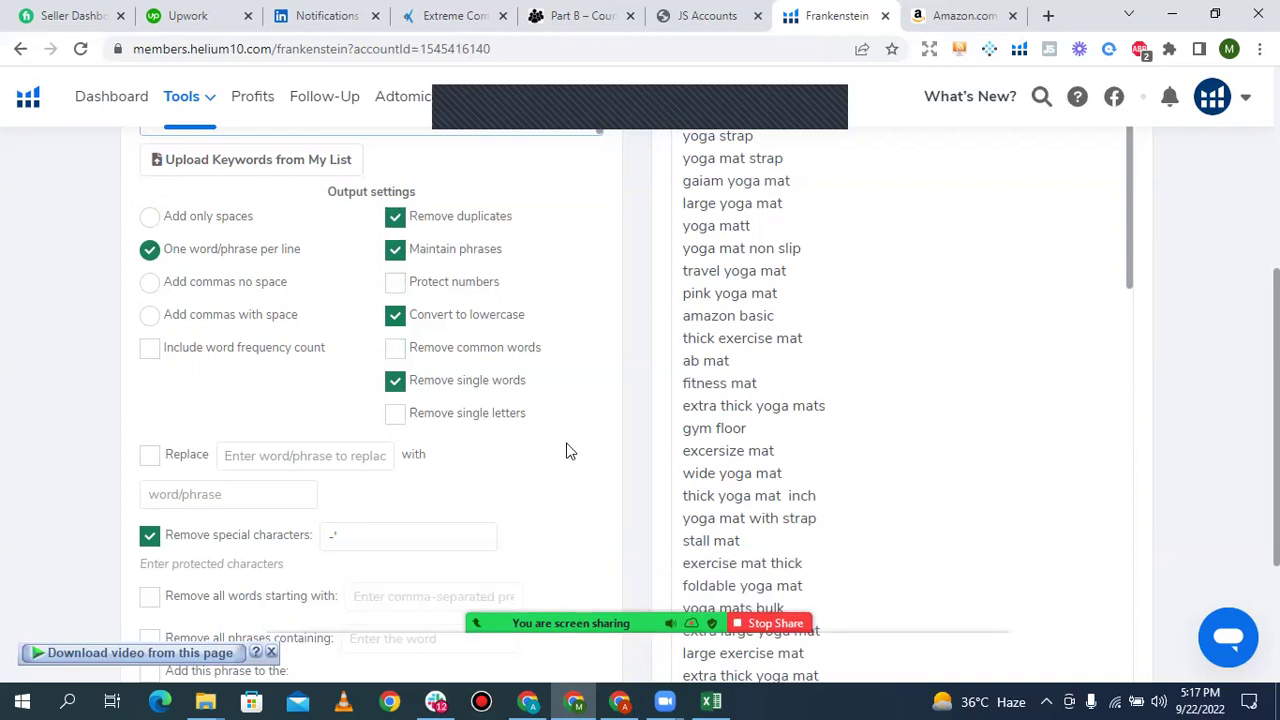
Review the processed keyword list and send it to the Scribbles listing optimizer
scroll(580, 368, down, 2)
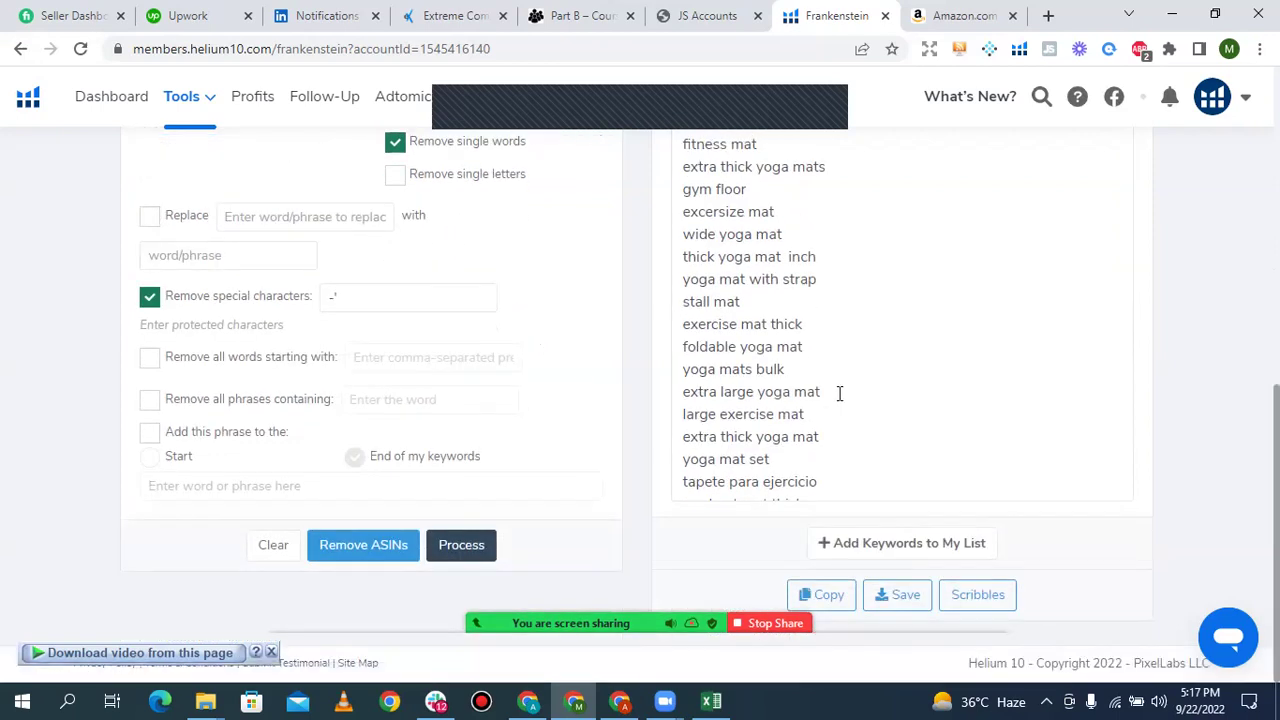
scroll(695, 248, up, 10)
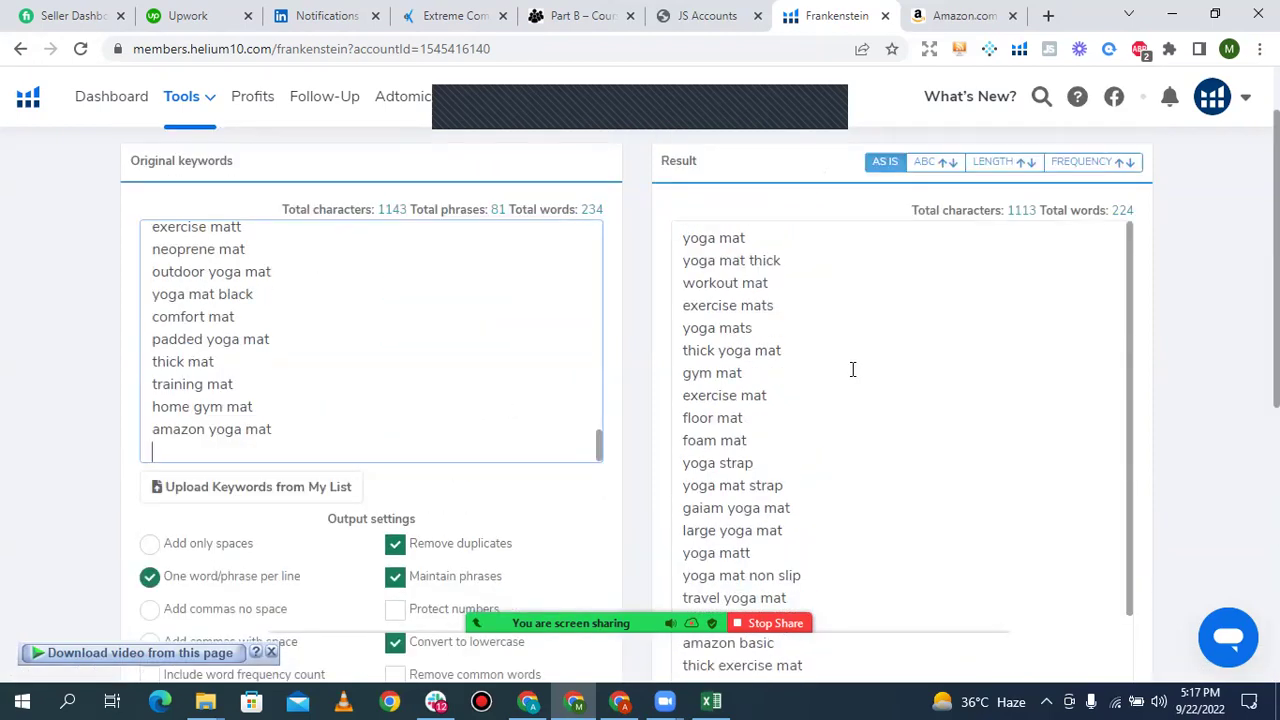
scroll(853, 370, down, 10)
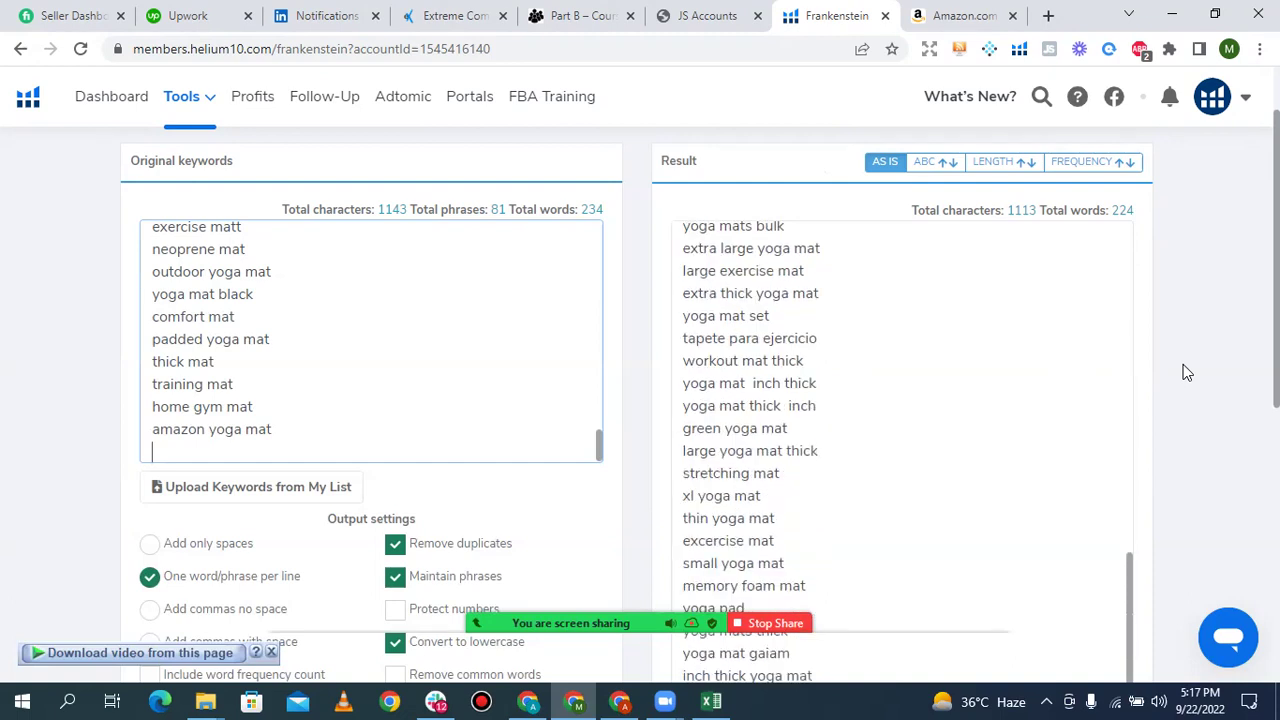
scroll(1185, 372, down, 1)
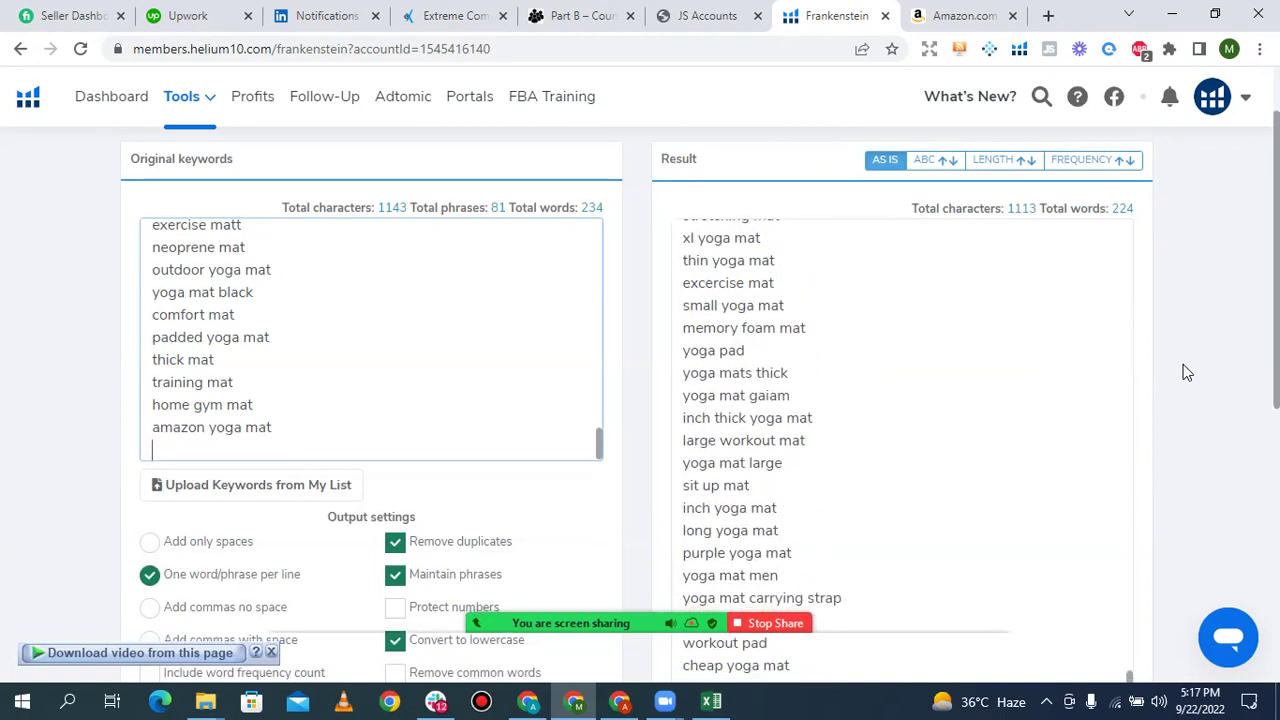
scroll(1185, 372, down, 5)
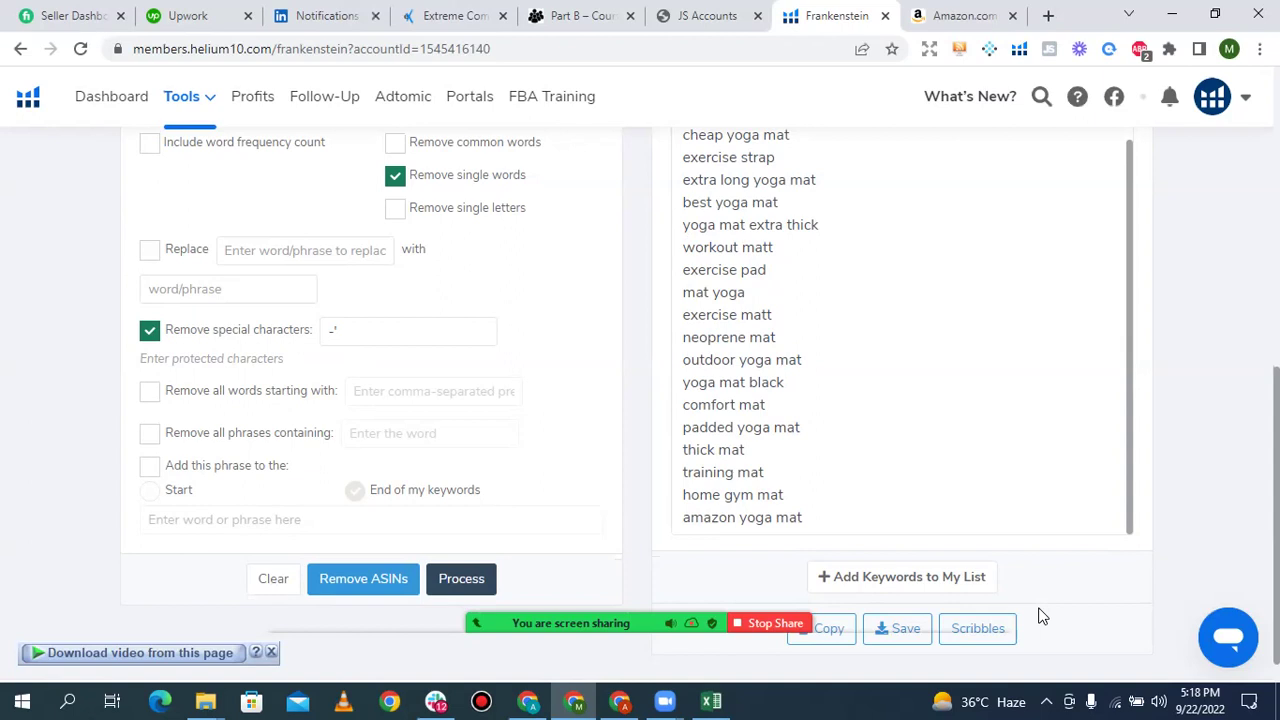
scroll(1036, 610, down, 1)
click(995, 600)
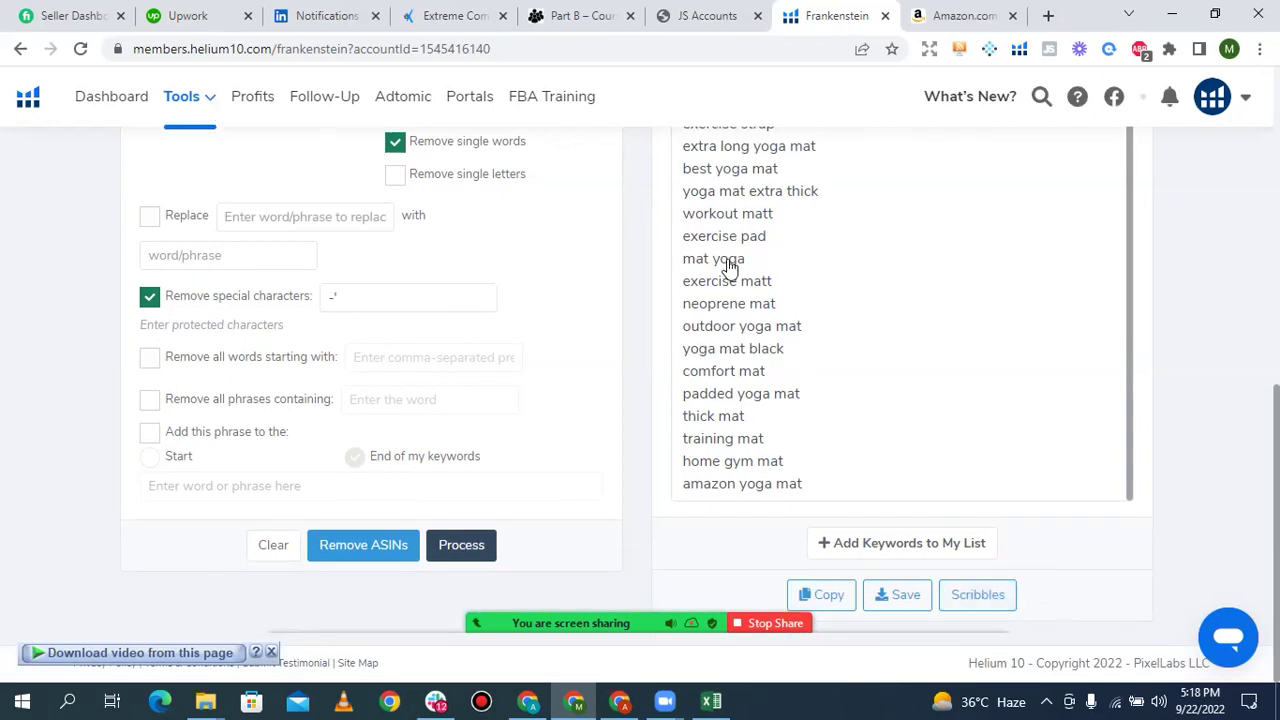
click(181, 96)
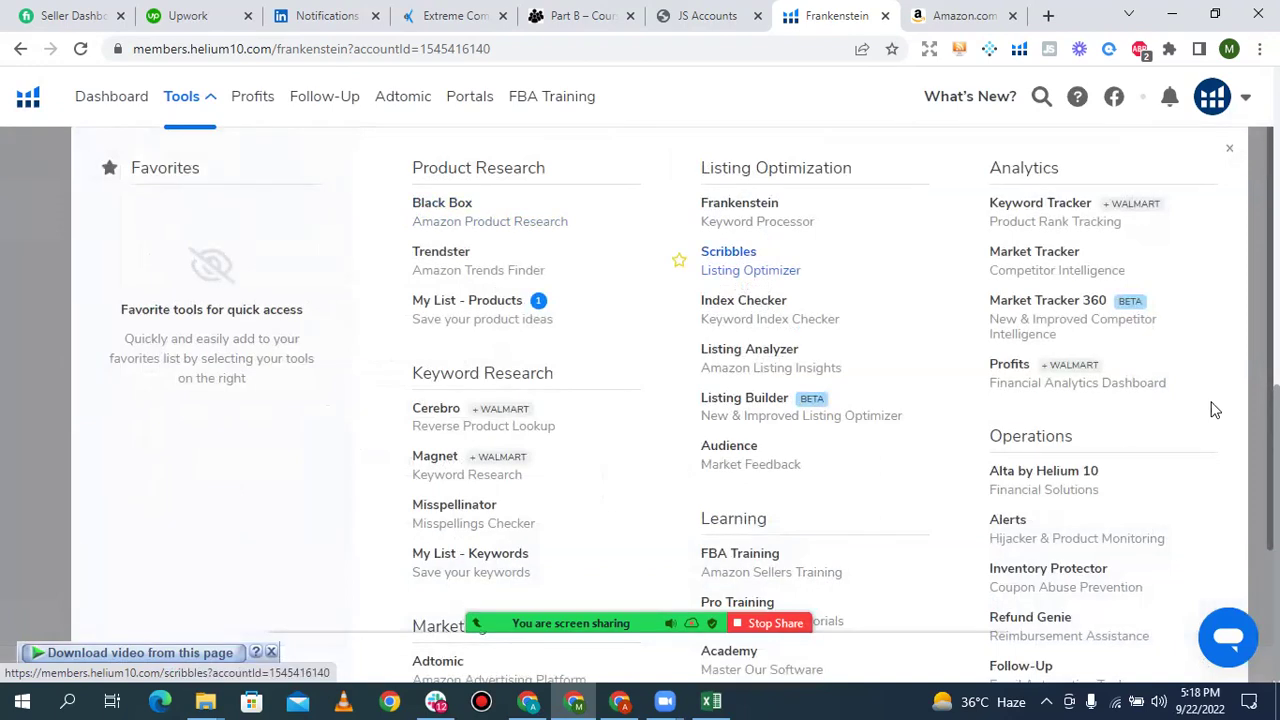
click(984, 598)
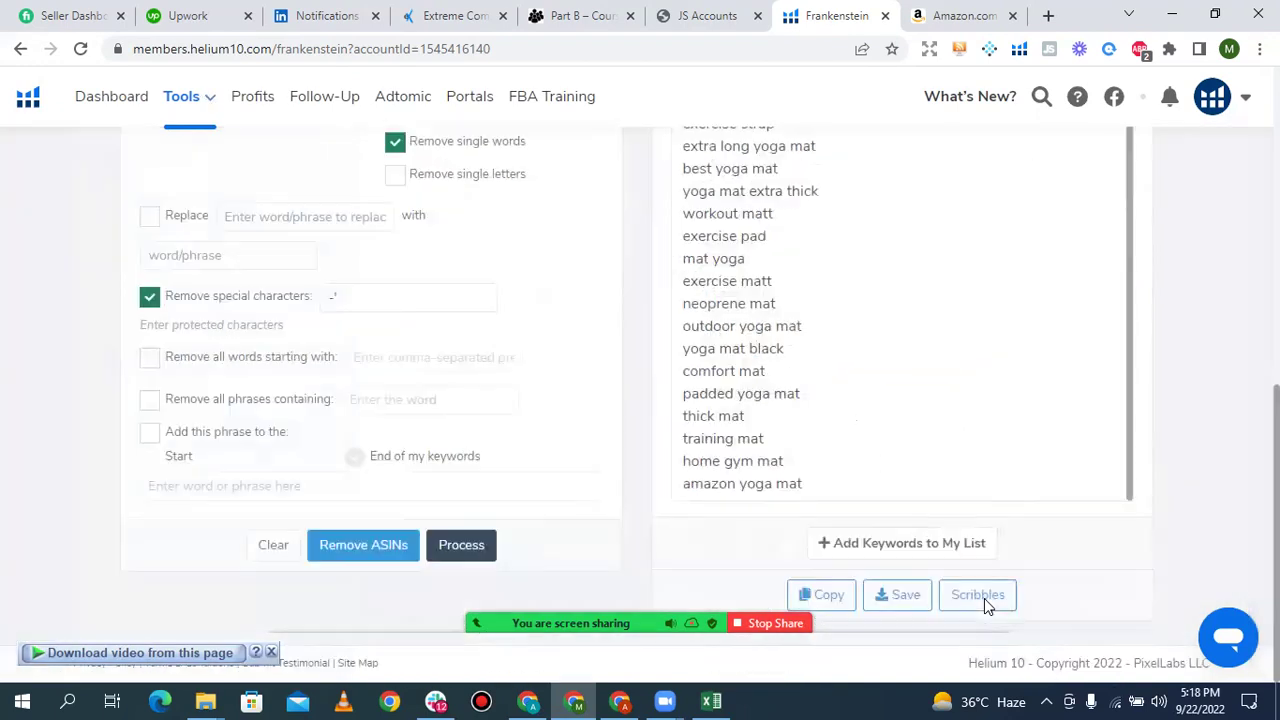
click(984, 598)
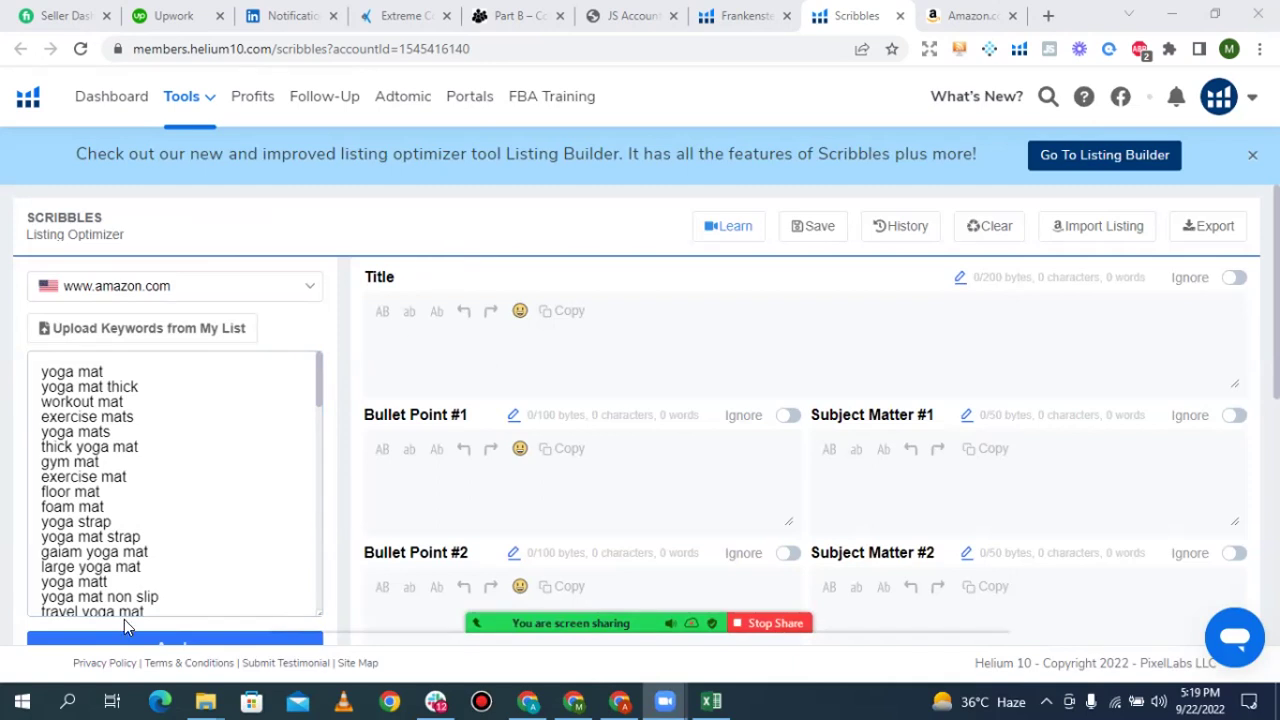
Apply the loaded yoga mat phrases as Scribbles keywords and activate the listing's Title field
scroll(186, 580, down, 1)
click(186, 583)
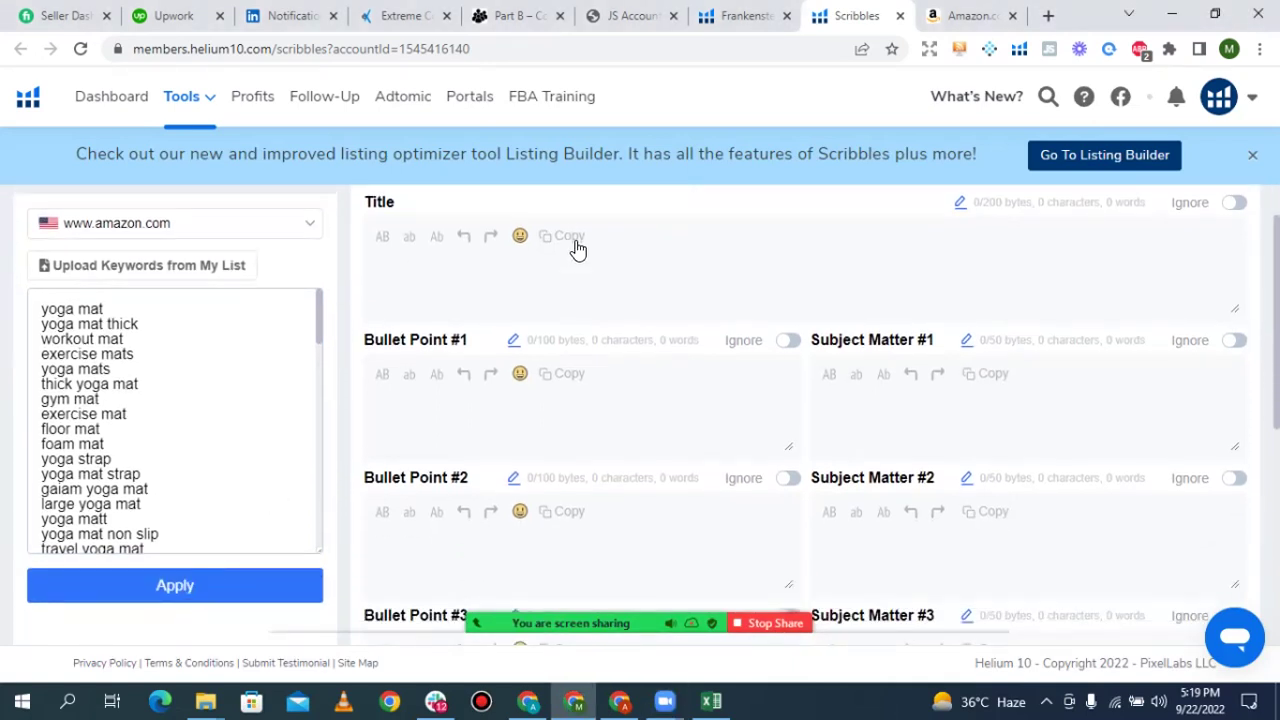
click(476, 292)
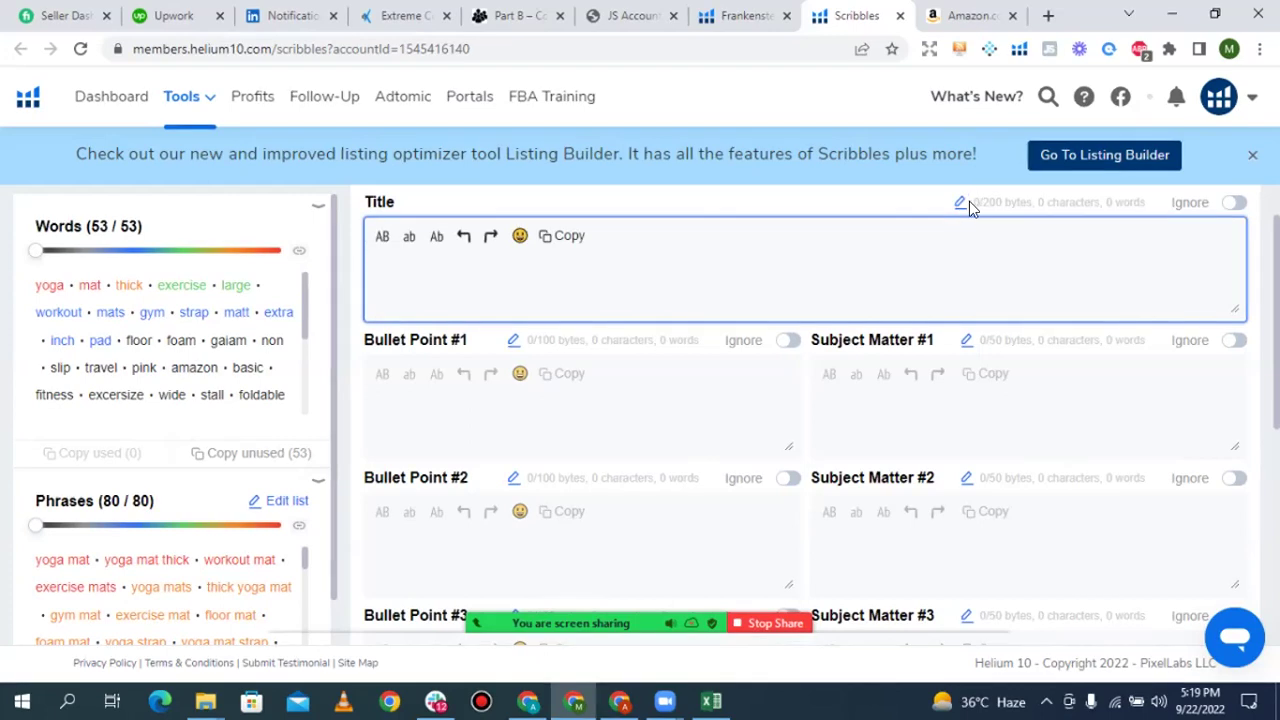
drag(971, 283, 998, 277)
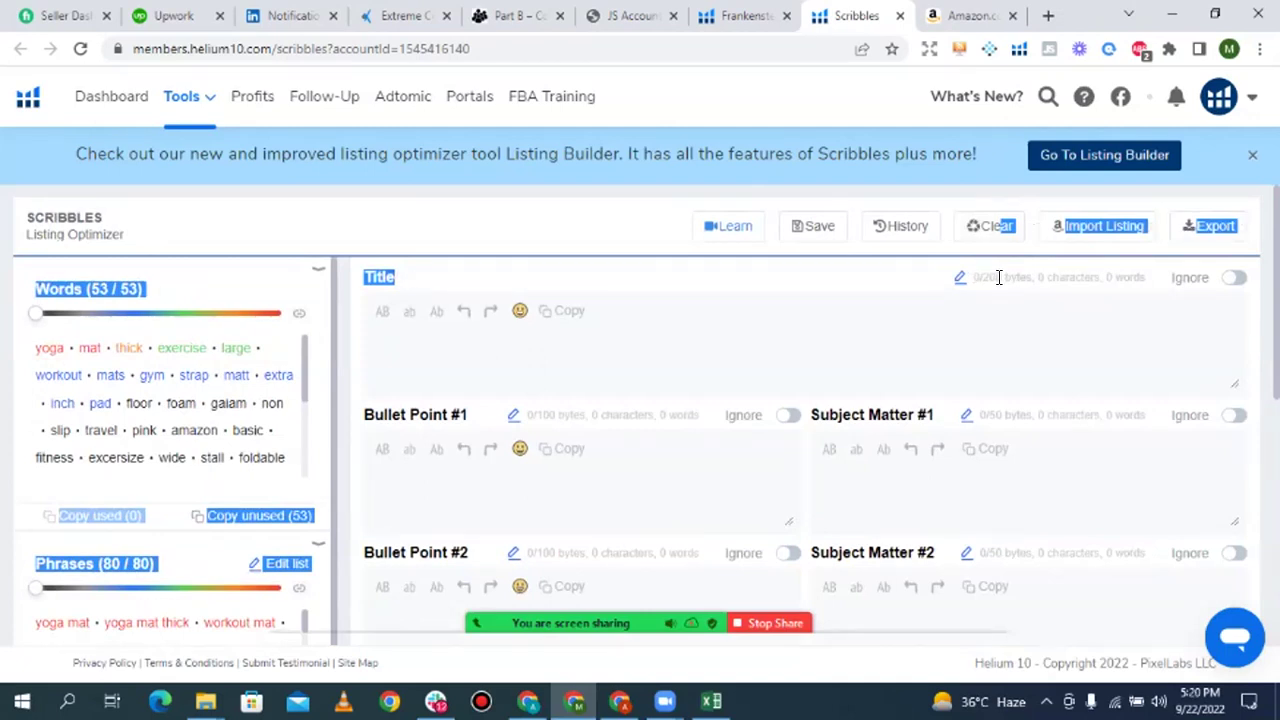
click(1074, 371)
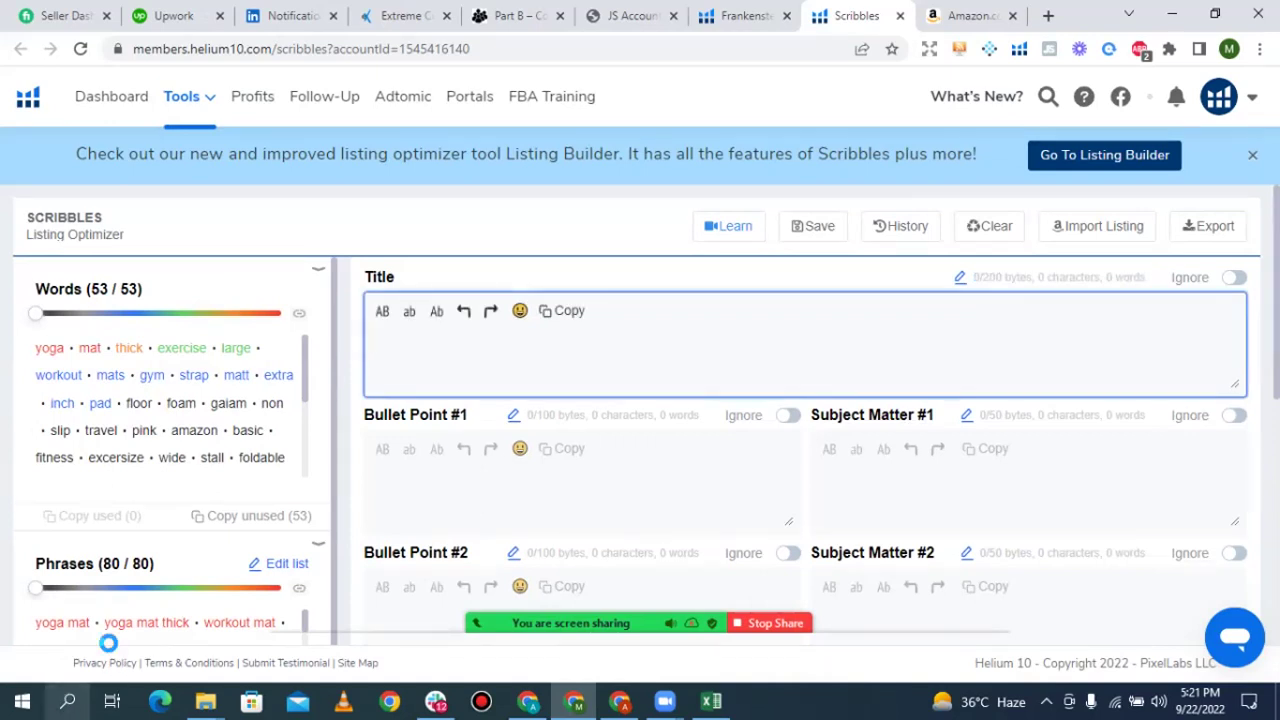
Open Word 2016, dismiss the activation wizard and stop the screen share
key(super+s)
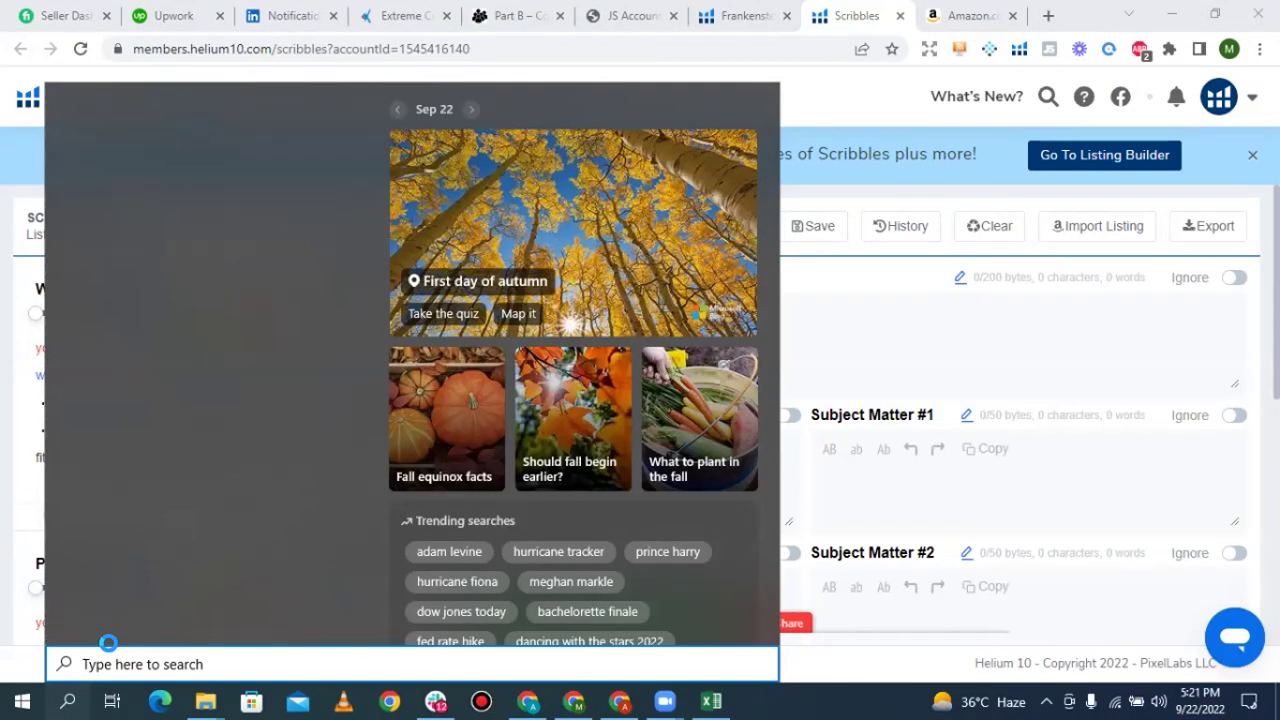
text(Ms wor)
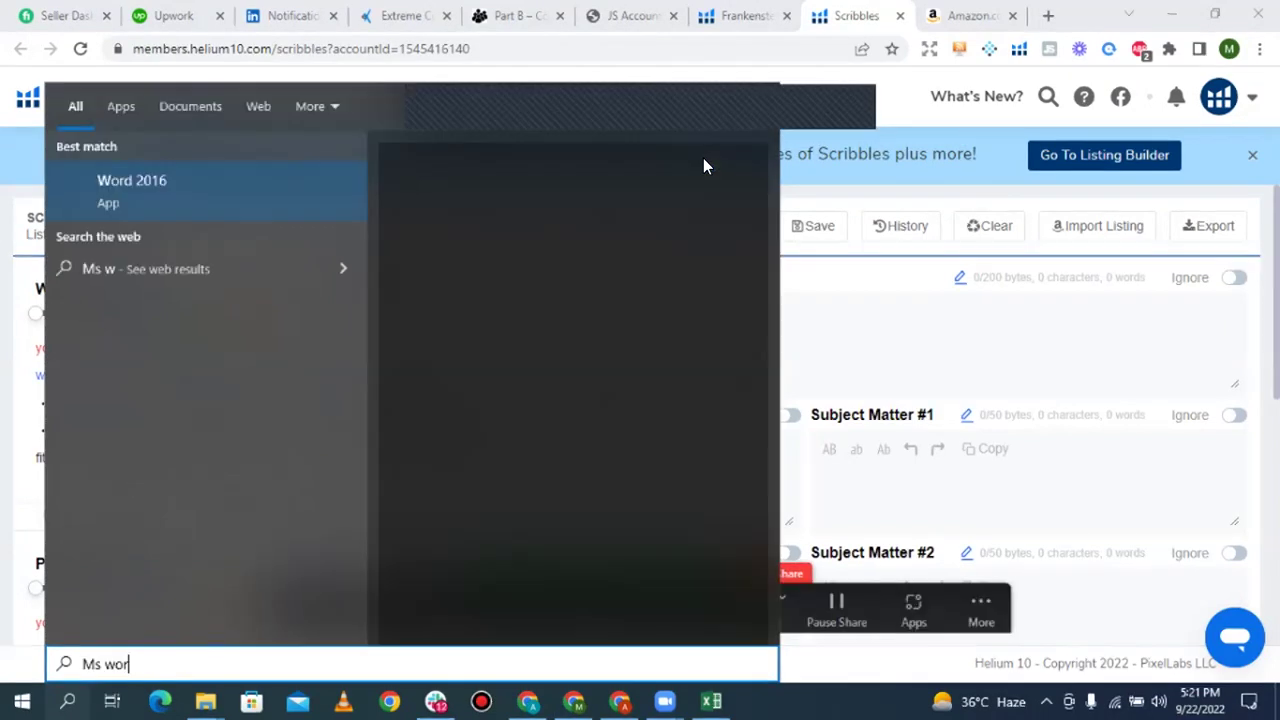
key(Return)
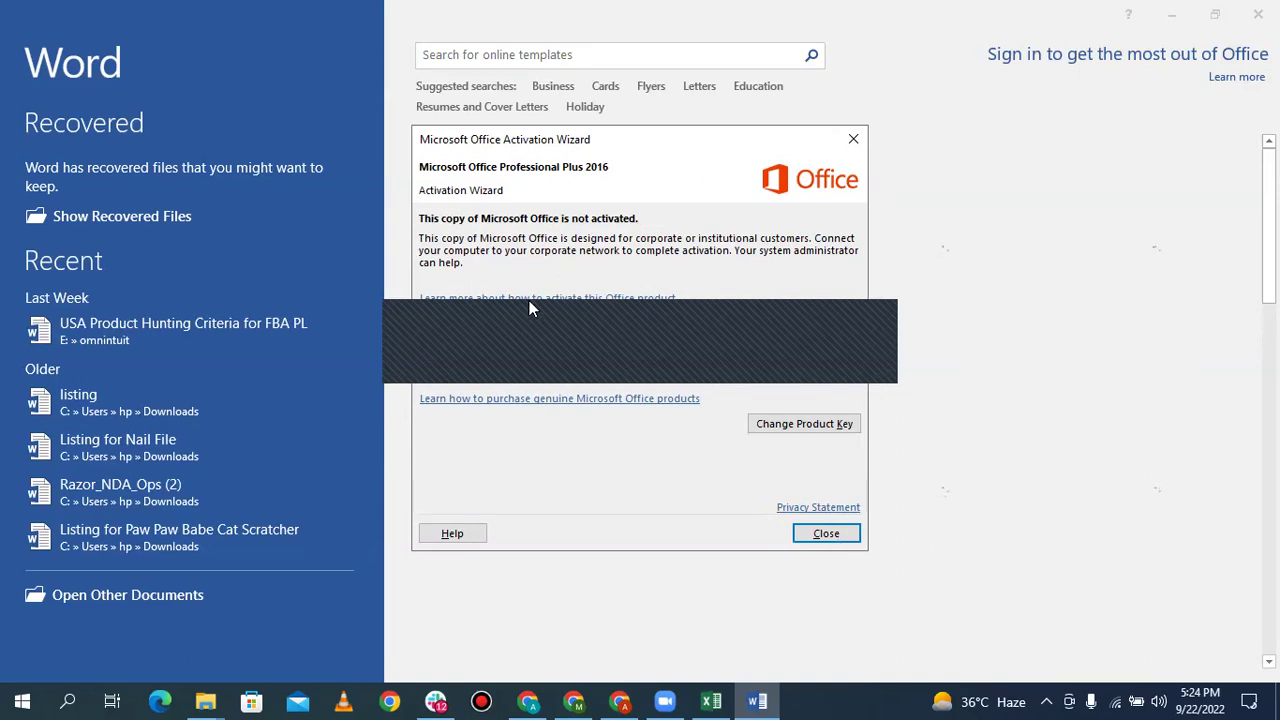
click(826, 533)
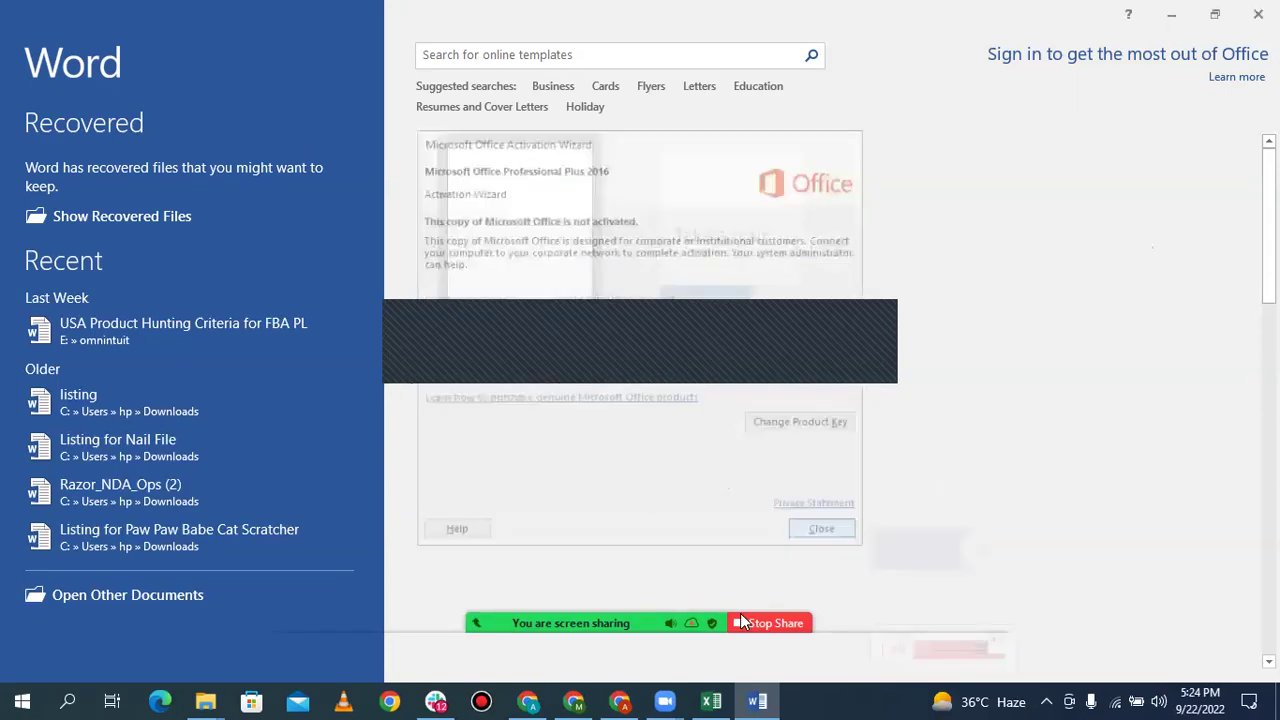
click(766, 623)
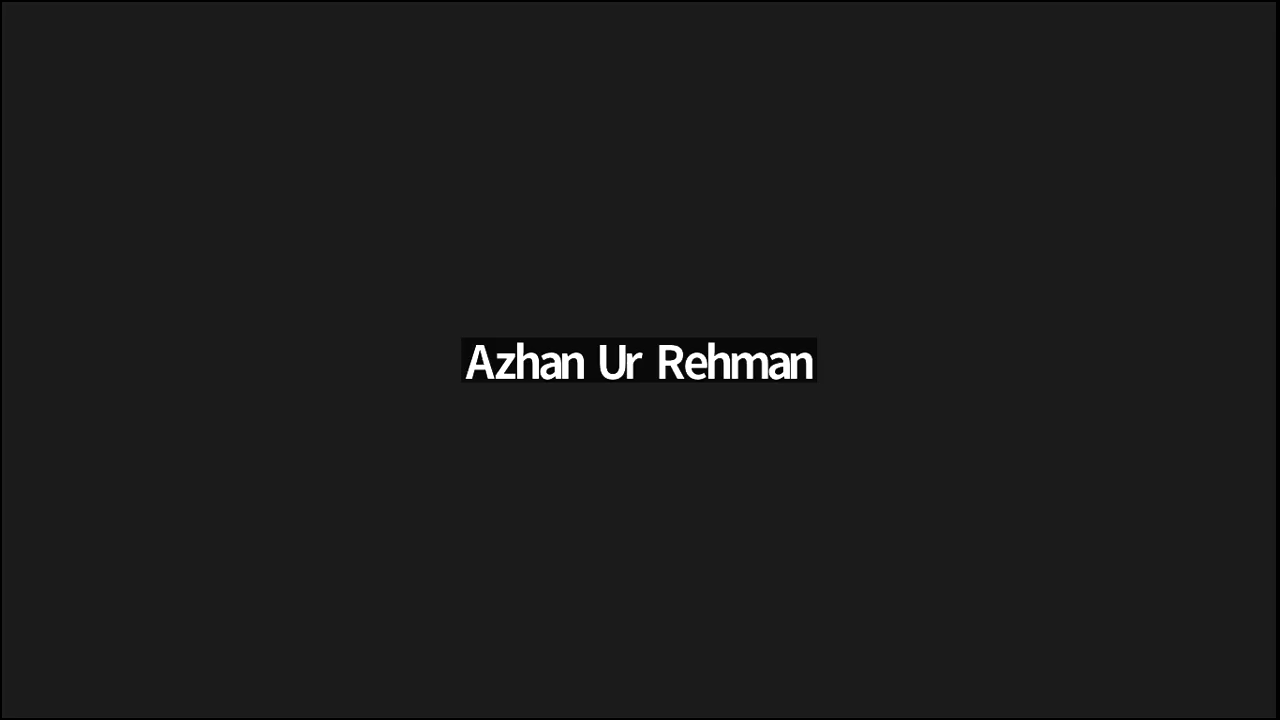
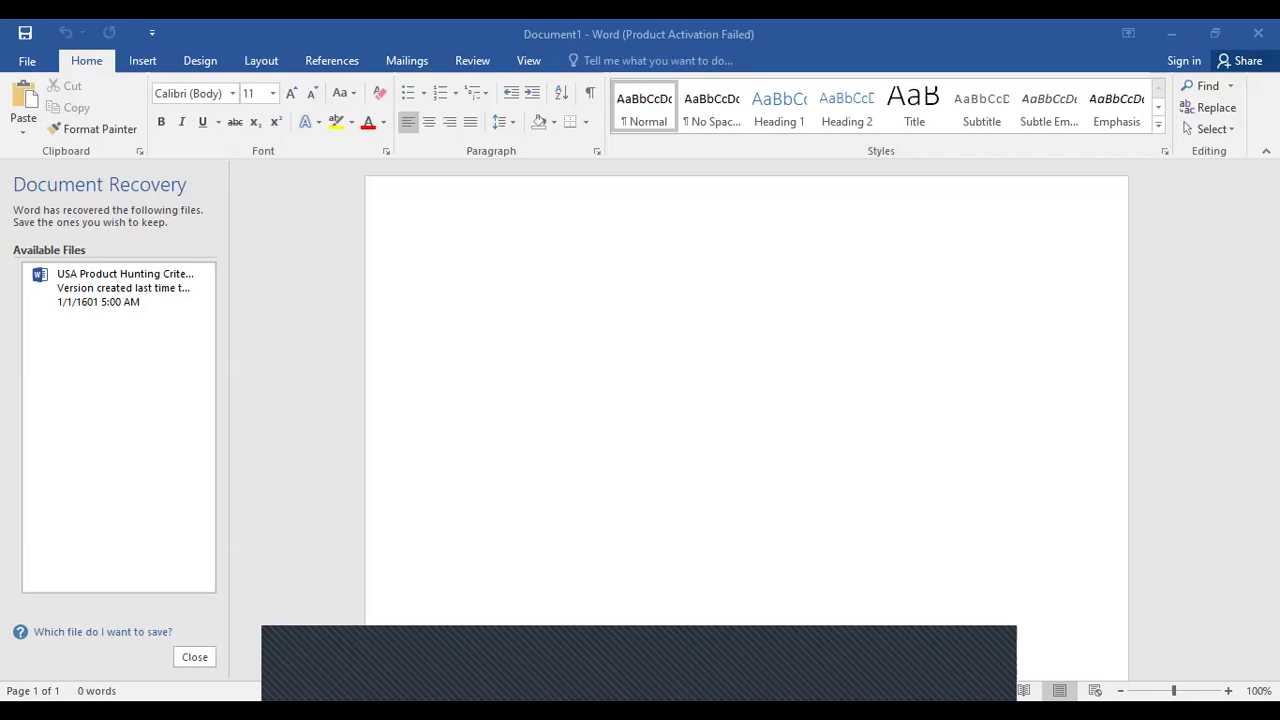
Paste the Amazon Basics and BalanceFrom competitor yoga mat titles into the blank Word document as separate paragraphs
click(455, 273)
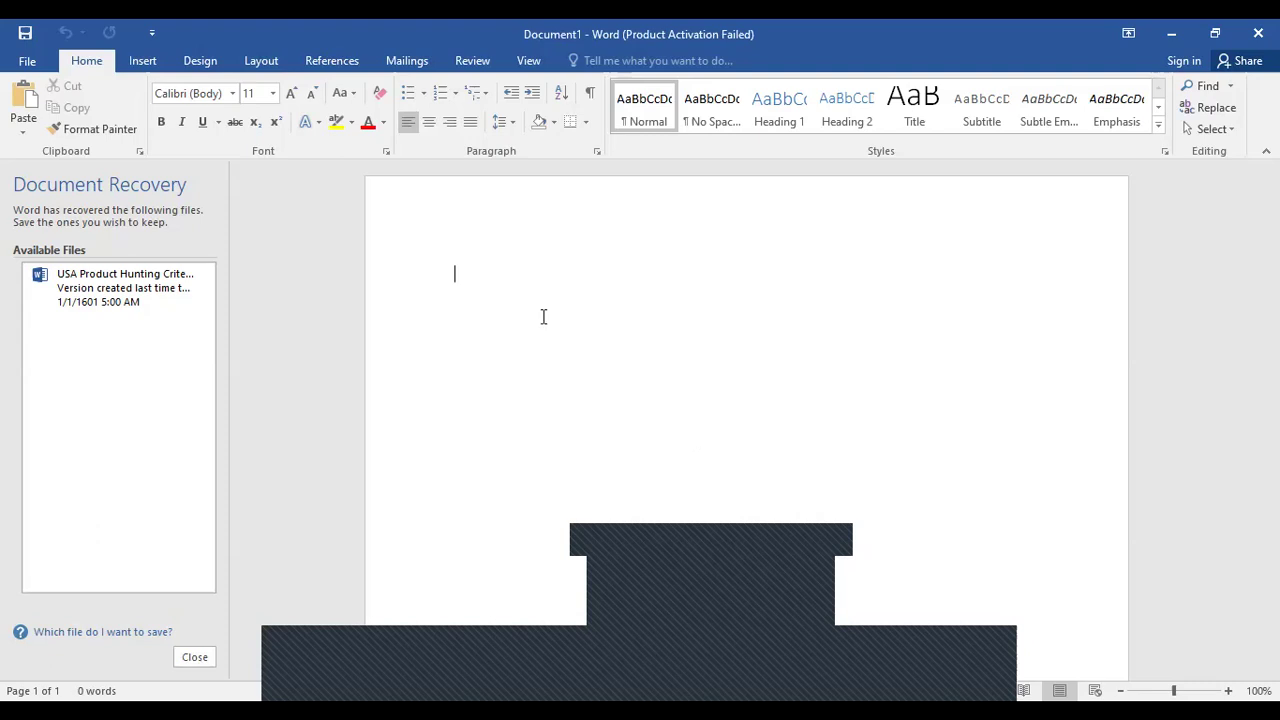
text(Amazon Basics 1/2-Inch Extra Thick Exercise Yoga Mat)
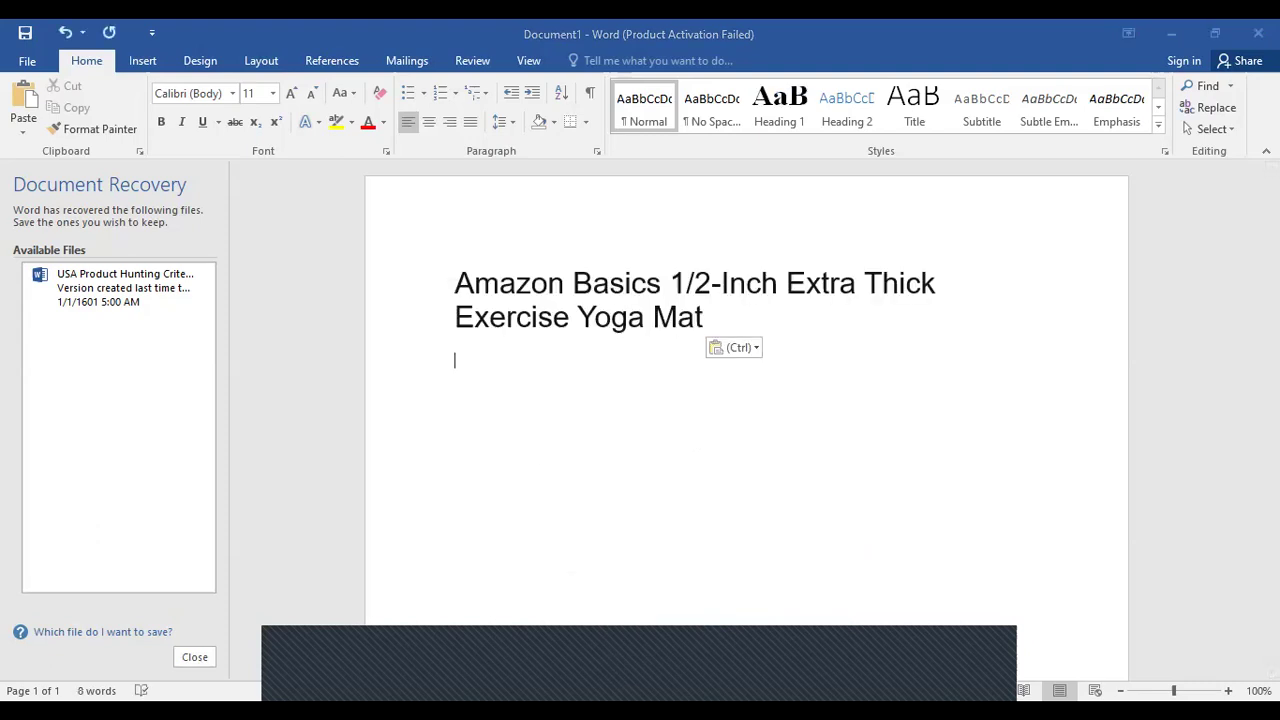
click(830, 32)
text(Amazon Basics 1/2-Inch Extra Thick Exercise Yoga Mat)
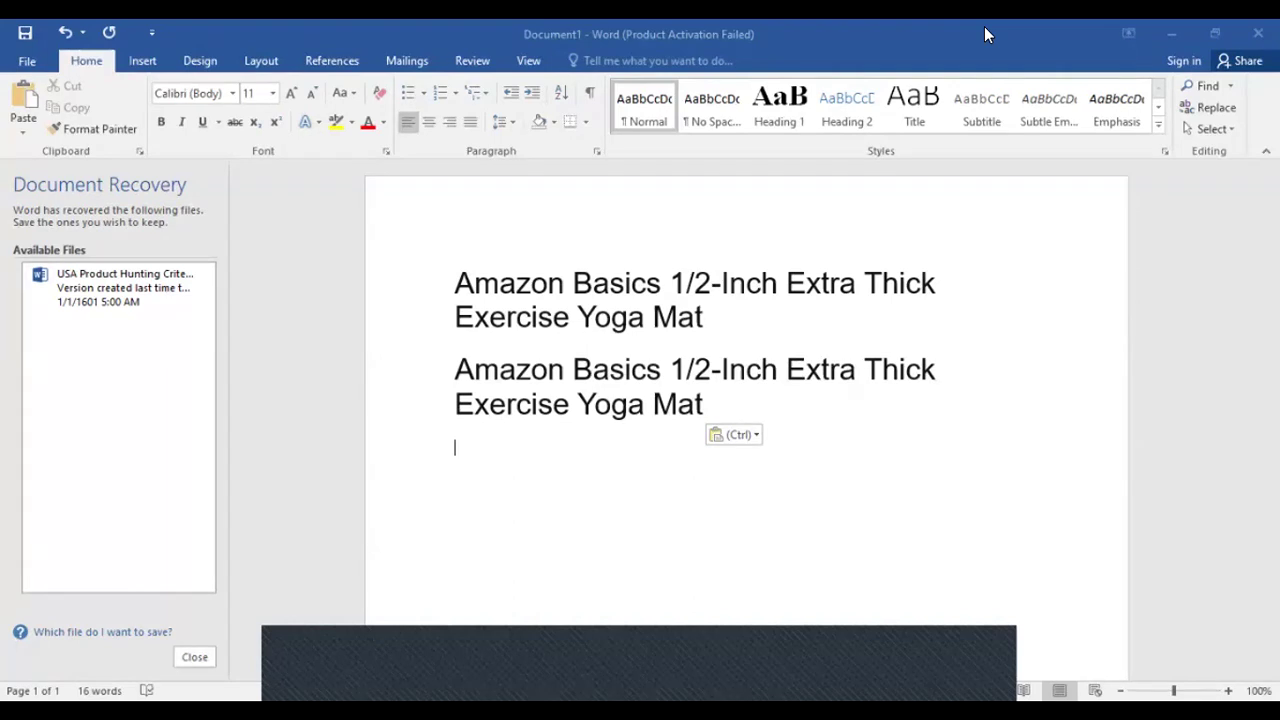
click(694, 502)
text(BalanceFrom All Purpose 1/4-Inch High Density Anti-Tear Exercise Yoga Mat with Carrying Strap and Yoga Blocks)
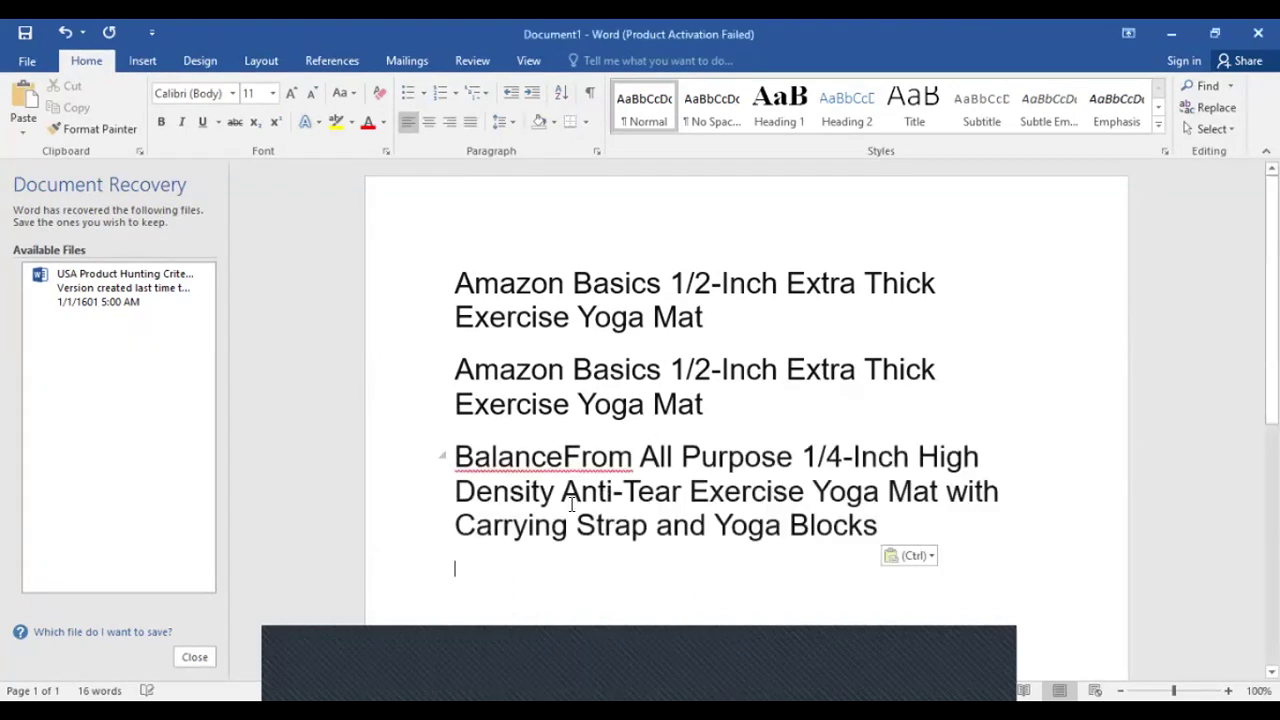
Delete the duplicate Amazon Basics title and start a new title line with SSIT below the BalanceFrom title
scroll(520, 532, down, 1)
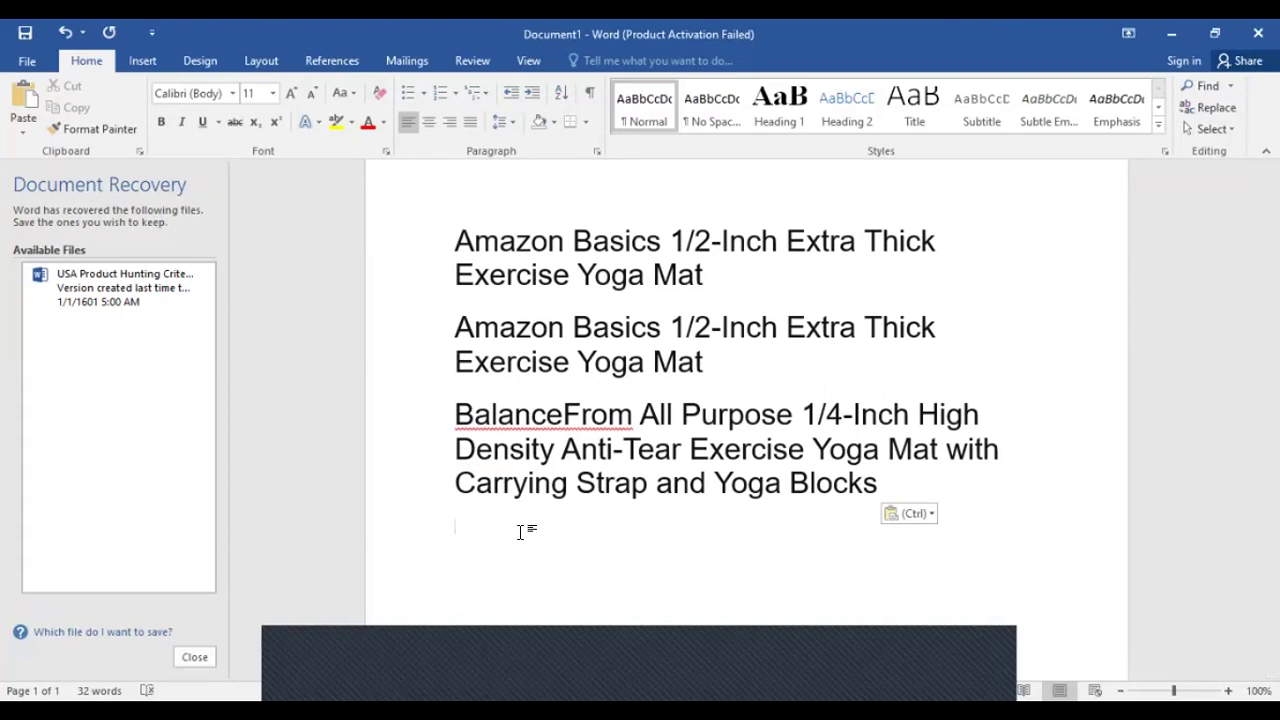
triple_click(720, 362)
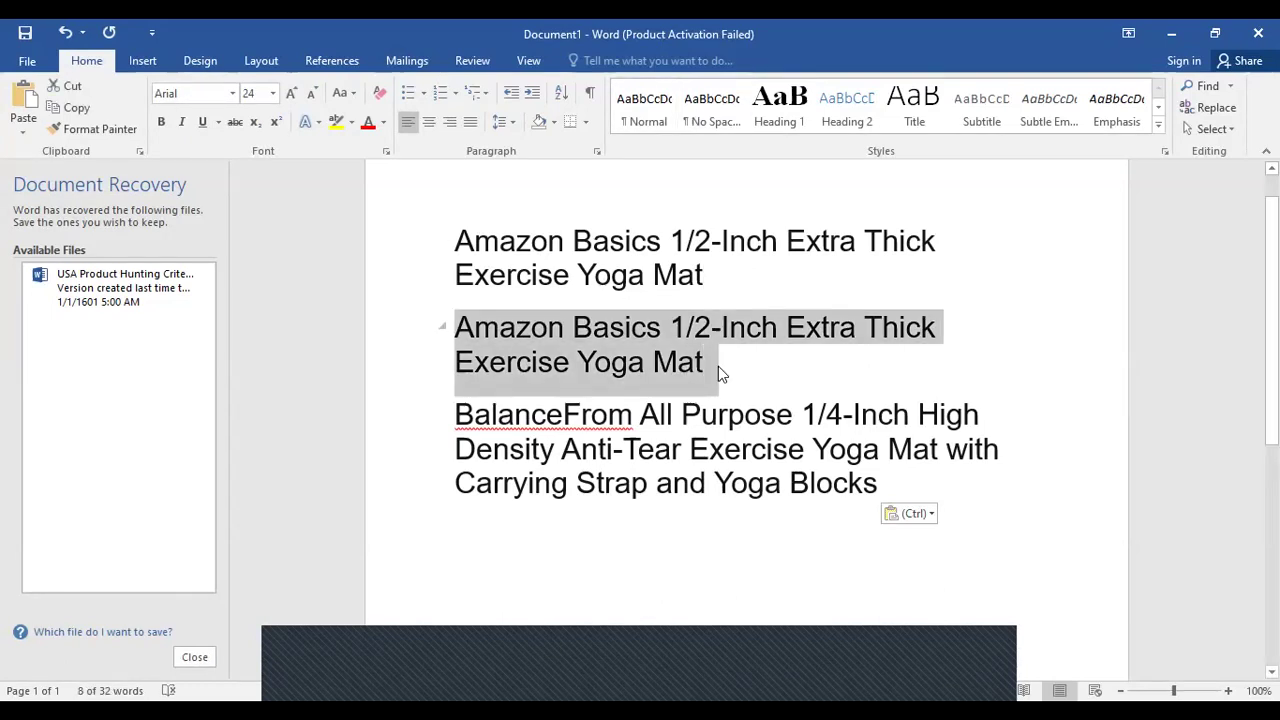
key(Delete)
key(Down)
key(Down)
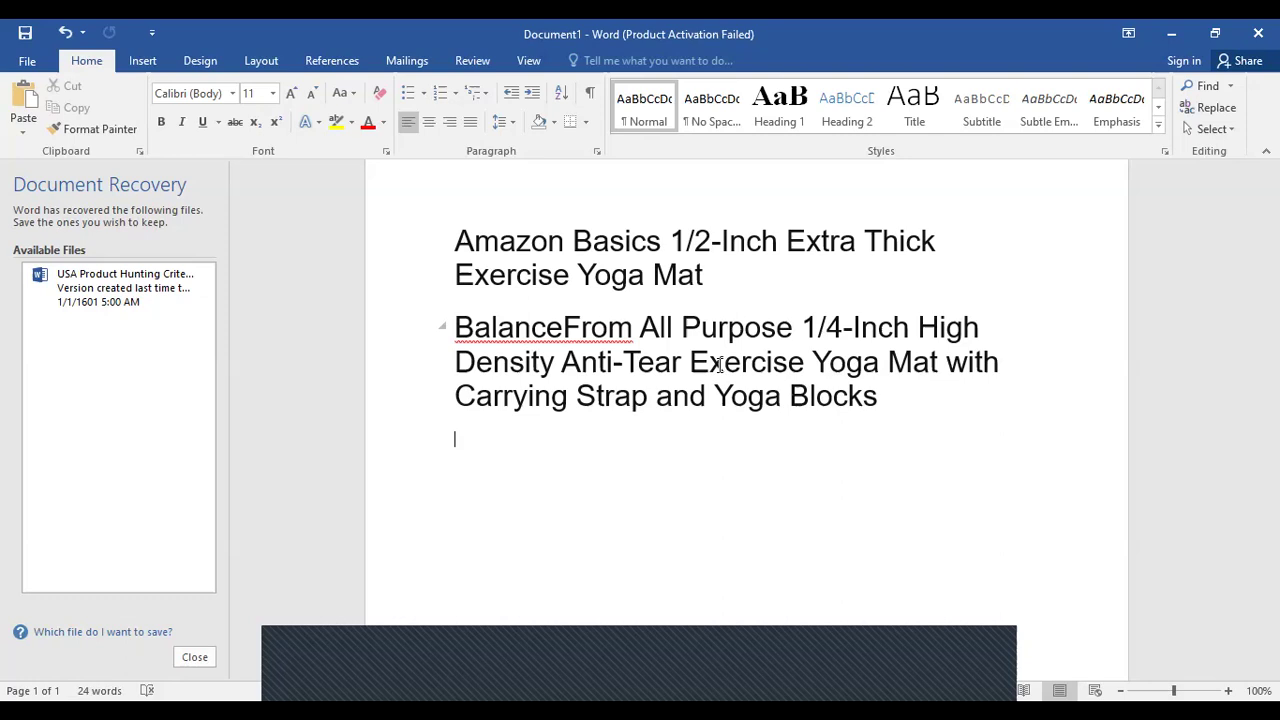
text(SSIT)
double_click(814, 330)
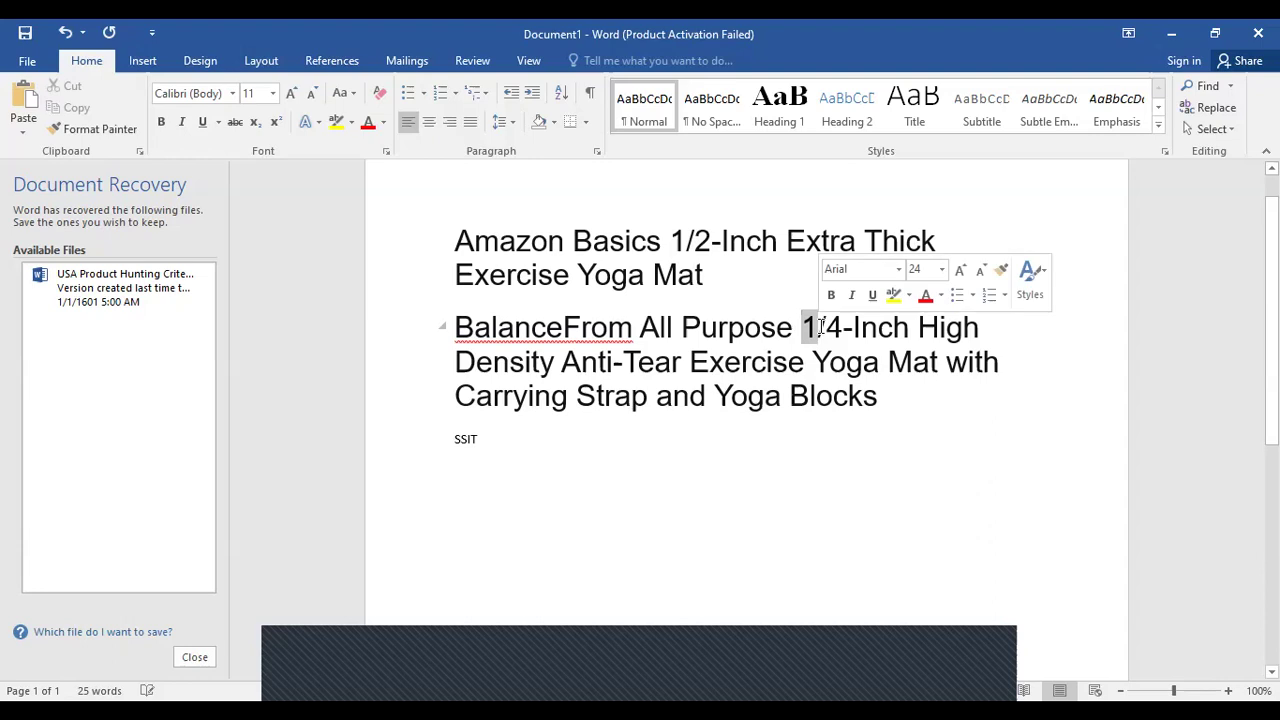
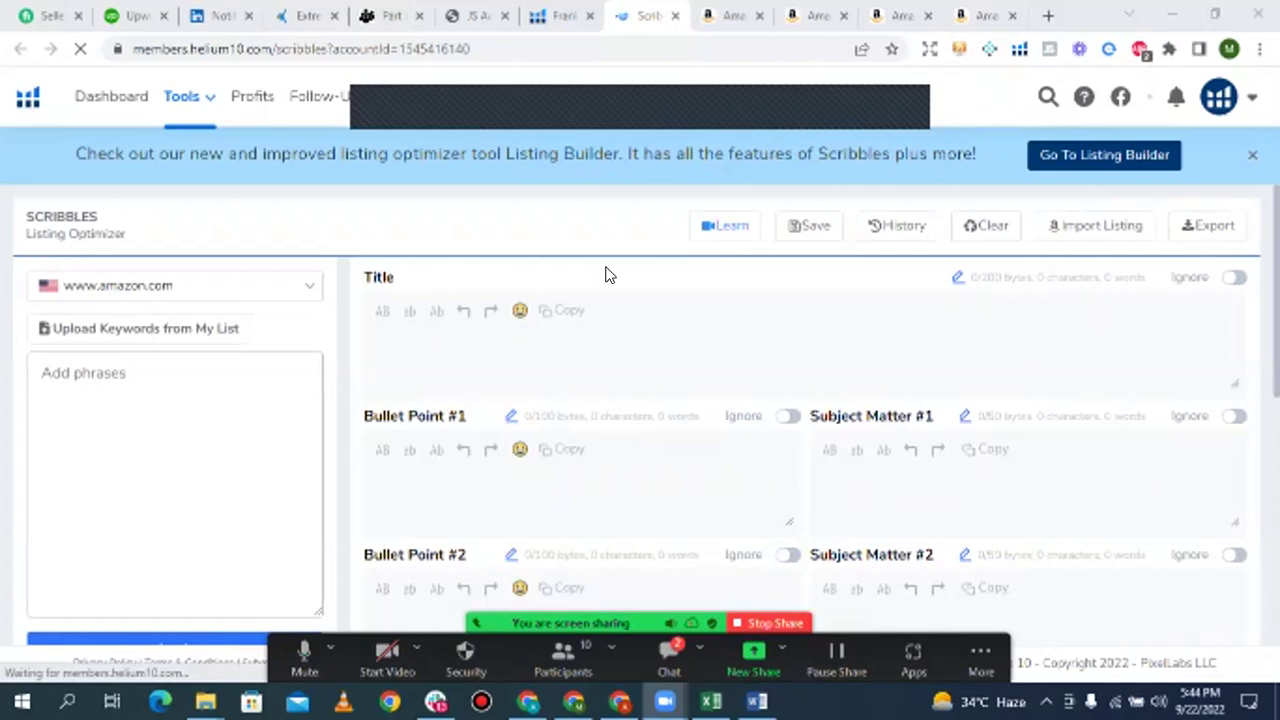
Enter "SSIT yoga mat thick ¼ inch" as the listing Title in Scribbles
click(543, 335)
text(SSIT yoga mat thick ¼ inch)
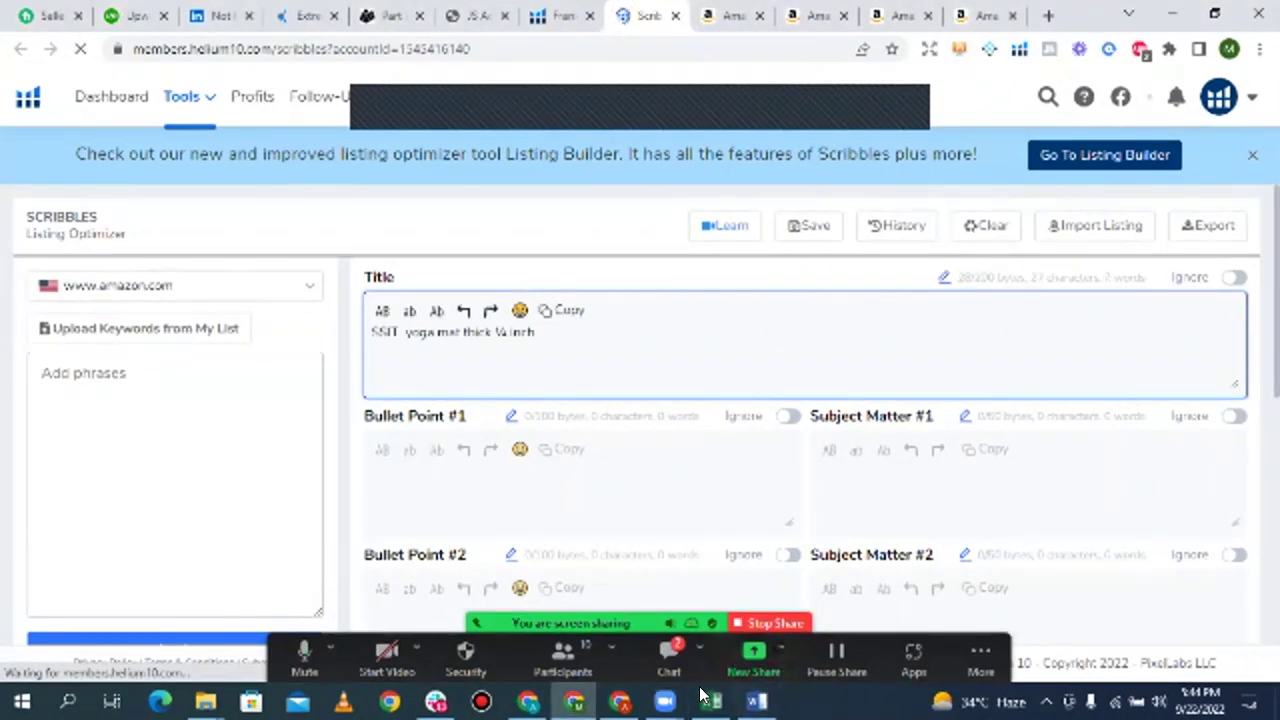
Switch to the Excel keyword sheet and copy all keyword phrases in column A from cell A2 down
click(711, 700)
click(73, 210)
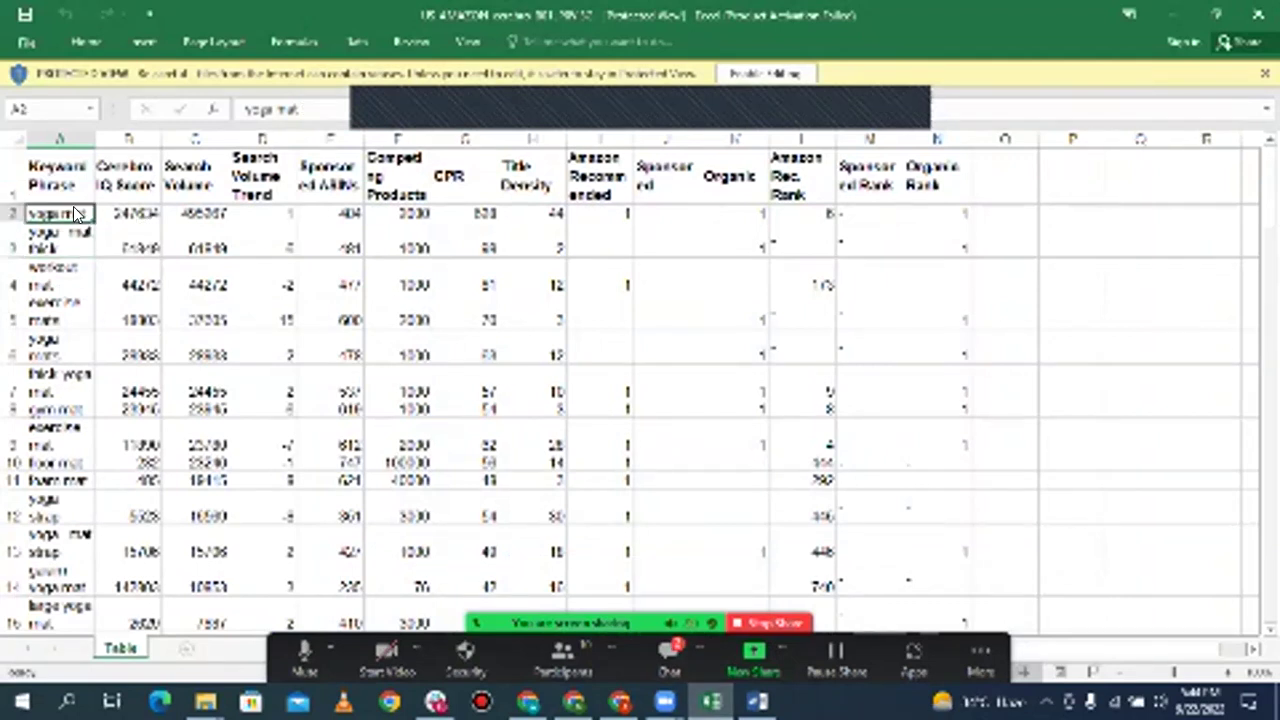
key(ctrl+shift+Down)
key(ctrl+c)
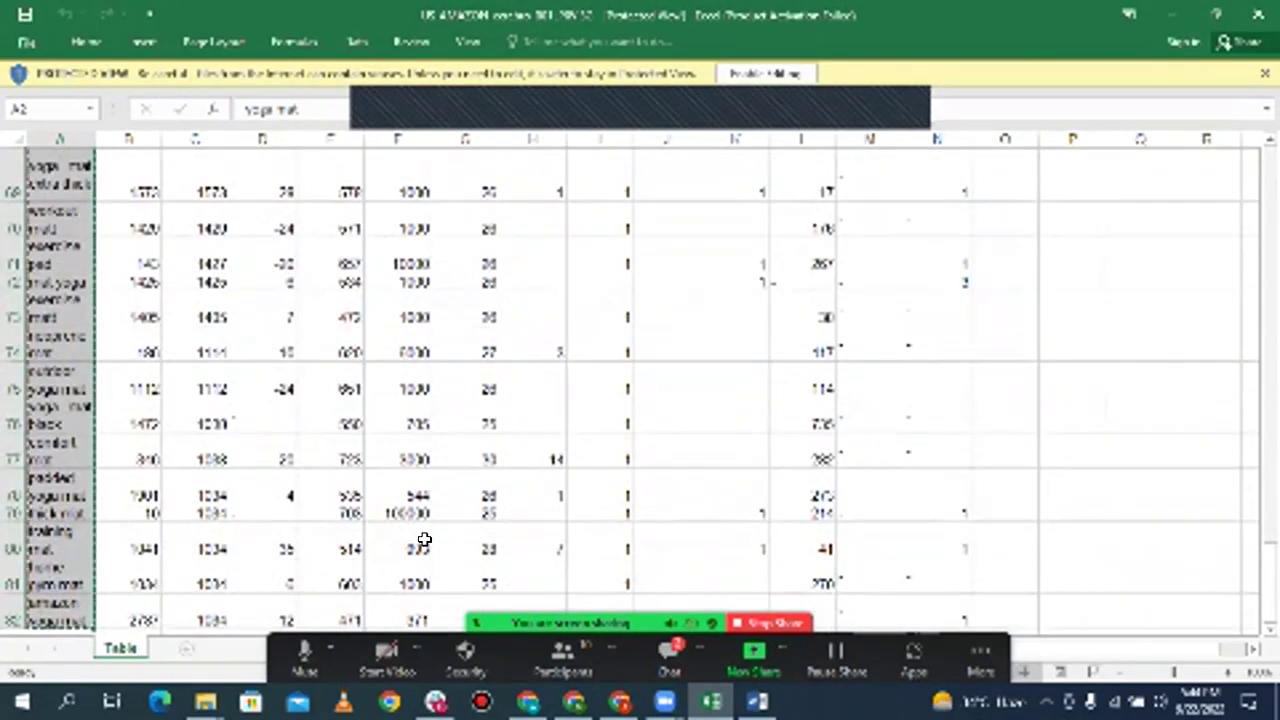
Return to Scribbles, paste and apply the copied phrases as keywords, and add a hyphen to the end of the Title
click(574, 700)
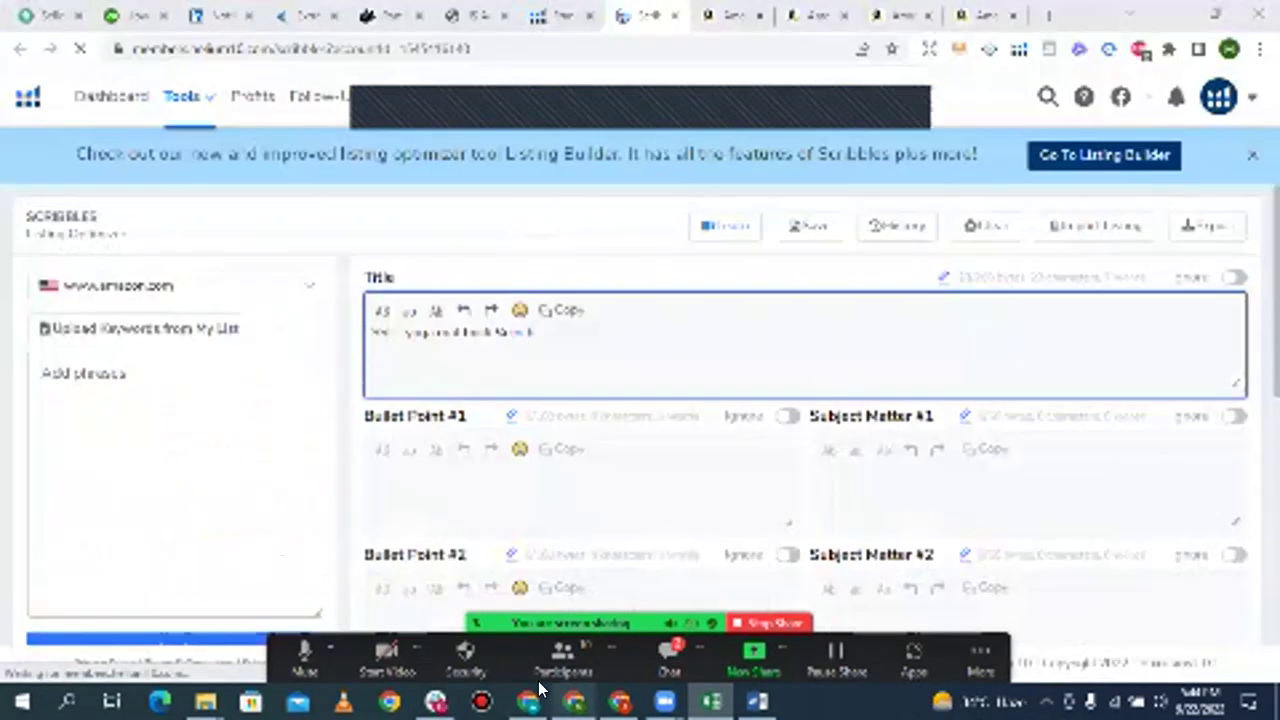
click(175, 512)
key(ctrl+v)
click(200, 641)
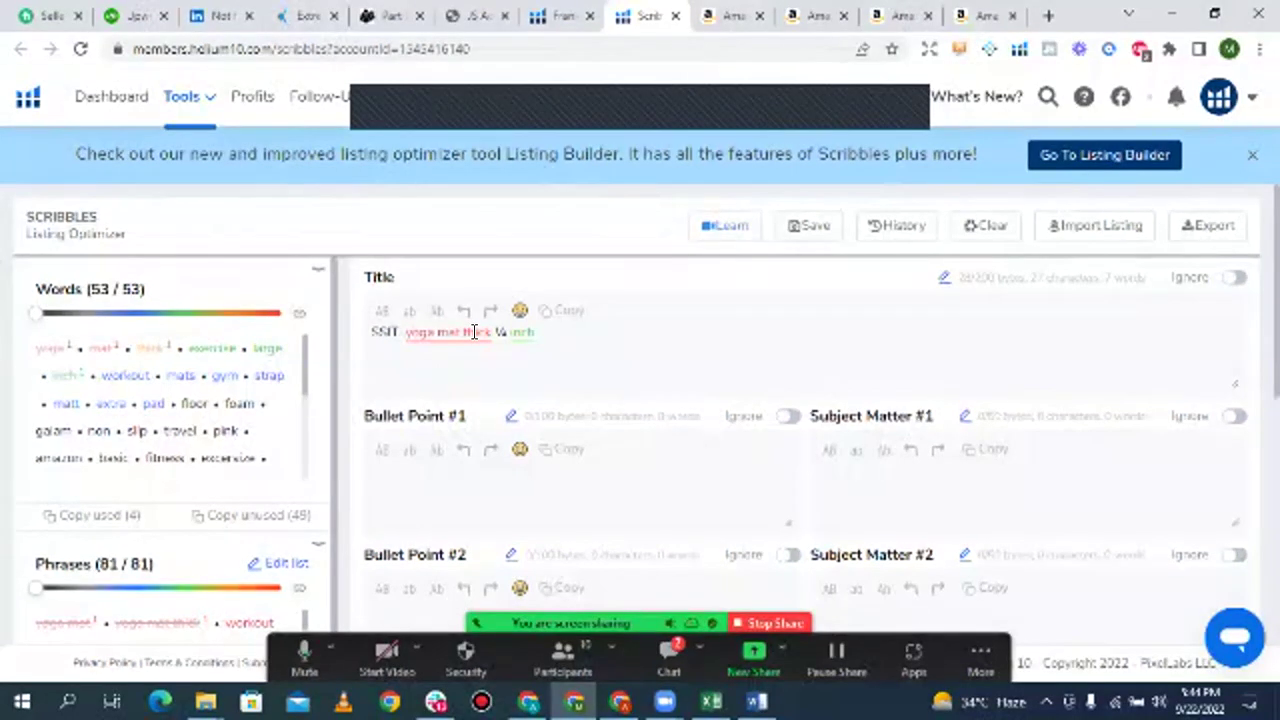
click(545, 332)
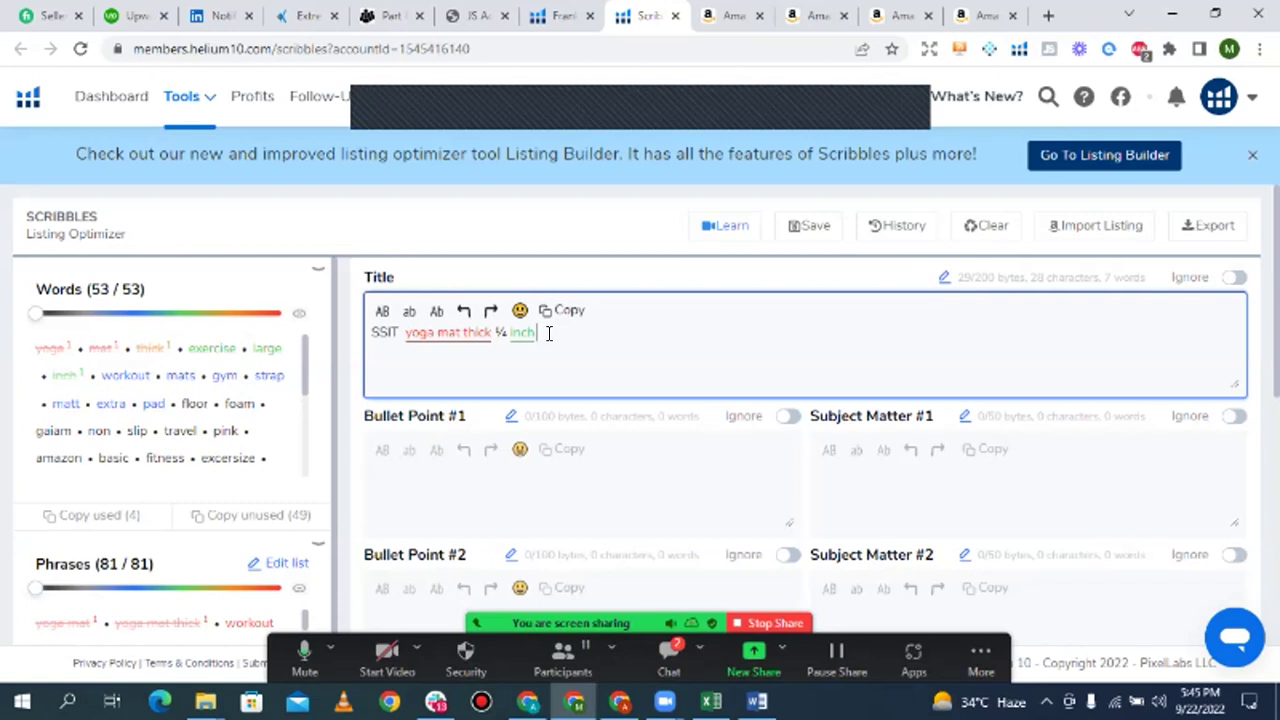
text(-)
Switch to the Excel keyword sheet and review the phrases in column A from row 71 up to the start of the list
click(754, 700)
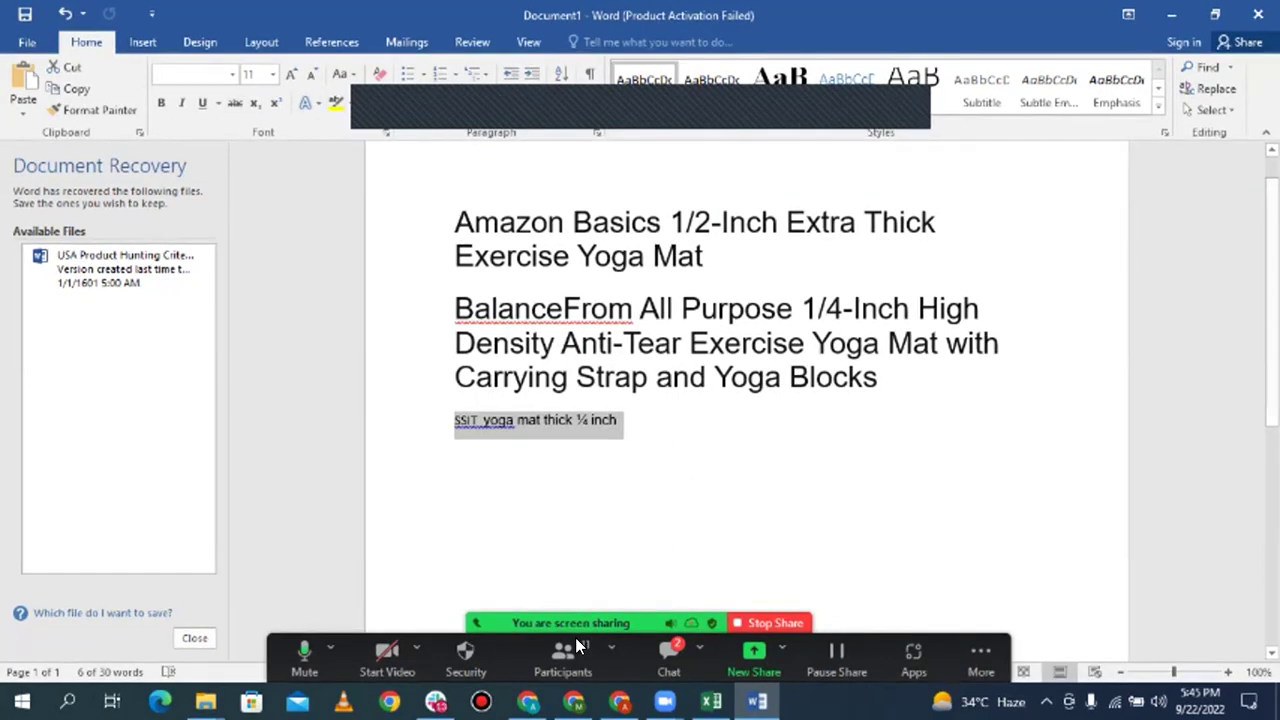
click(714, 695)
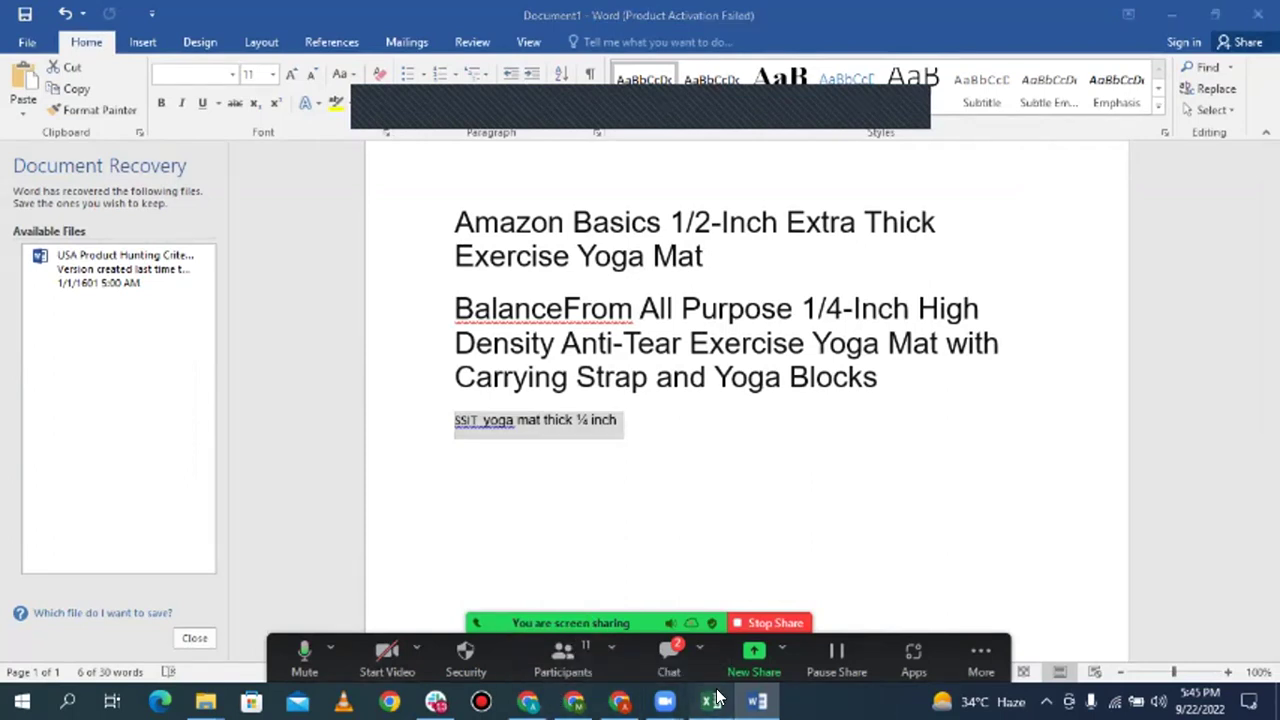
click(58, 253)
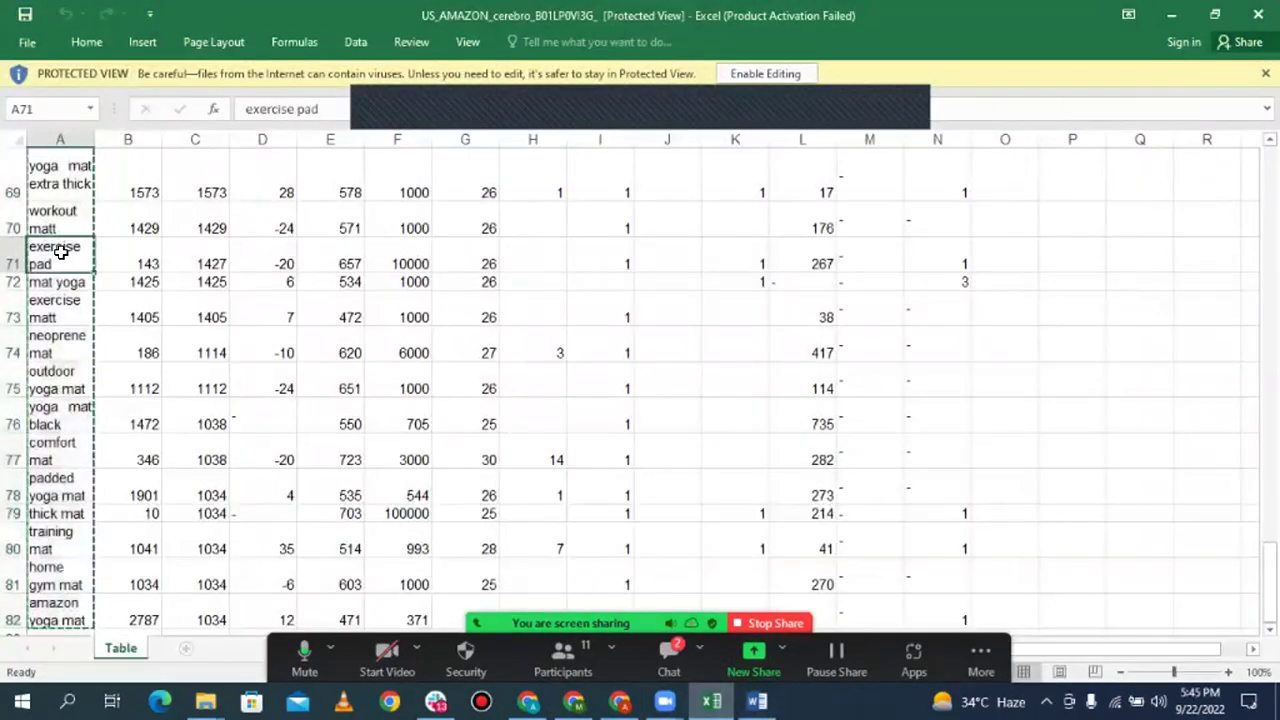
key(Down)
key(Up)
key(Up)
key(Up)
key(Up)
key(Up)
key(Up)
key(Up)
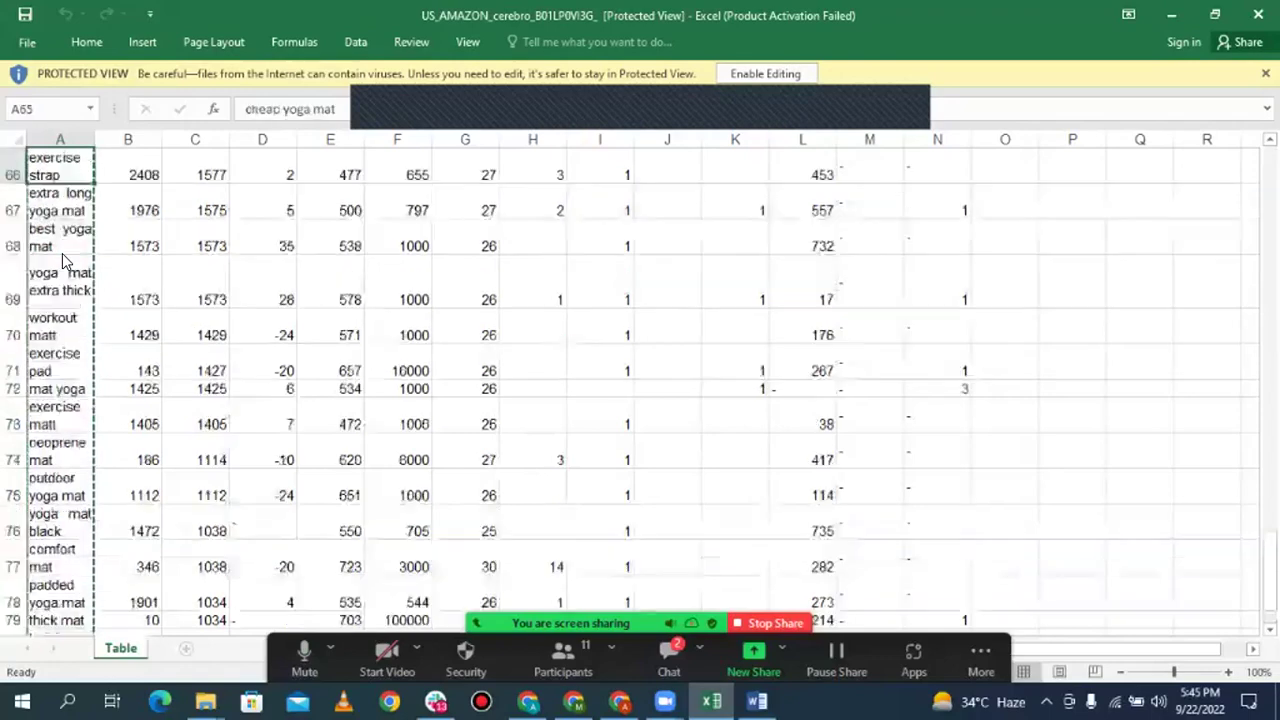
key(Up)
key(Up)
key(Up)
key(Up)
key(Up)
key(Up)
key(Up)
key(Up)
key(Up)
key(Up)
key(Up)
key(Up)
key(Up)
key(Up)
key(Up)
key(Up)
key(Up)
key(Up)
key(Up)
key(Up)
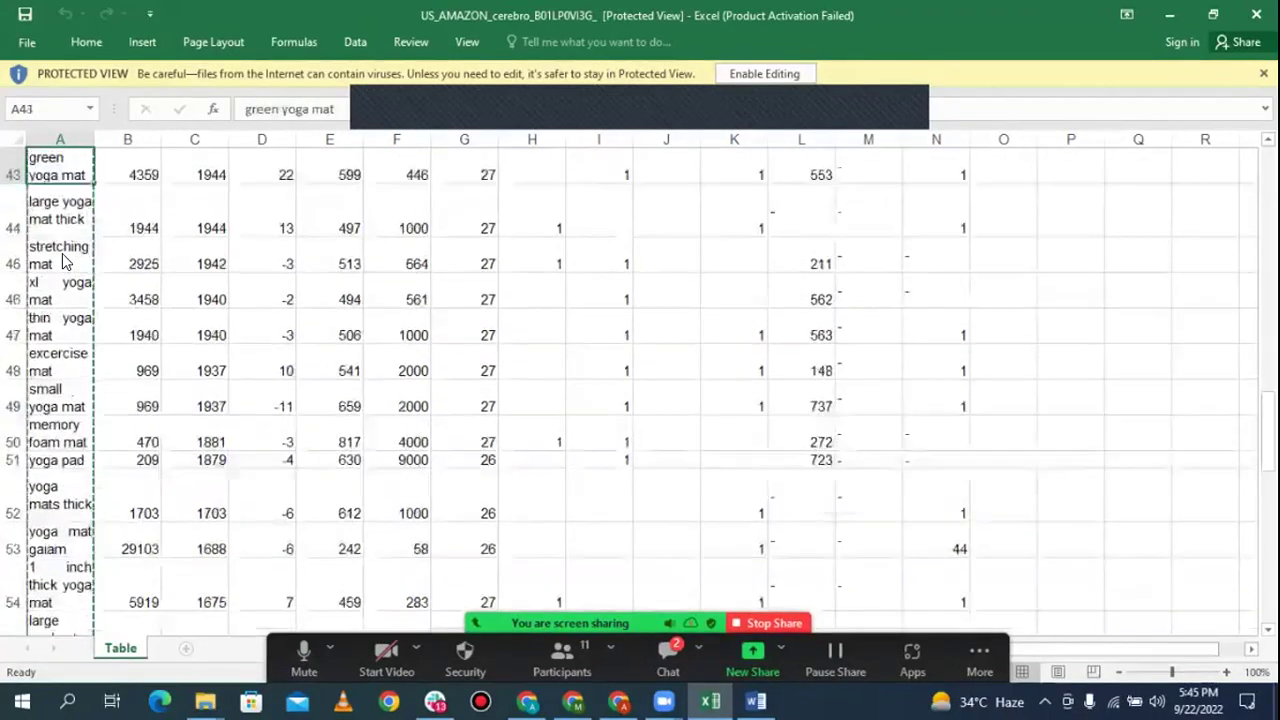
key(Up)
key(Up)
key(Up)
key(Up)
key(Up)
key(Up)
key(Up)
key(Up)
key(Up)
key(Up)
key(Up)
key(Up)
key(Up)
key(Up)
key(Up)
key(Up)
key(Up)
key(Up)
key(Up)
key(Up)
key(Up)
key(Up)
key(Up)
key(Up)
key(Up)
key(Up)
key(Up)
key(Up)
key(Up)
key(Up)
key(Up)
key(Down)
key(Down)
key(Down)
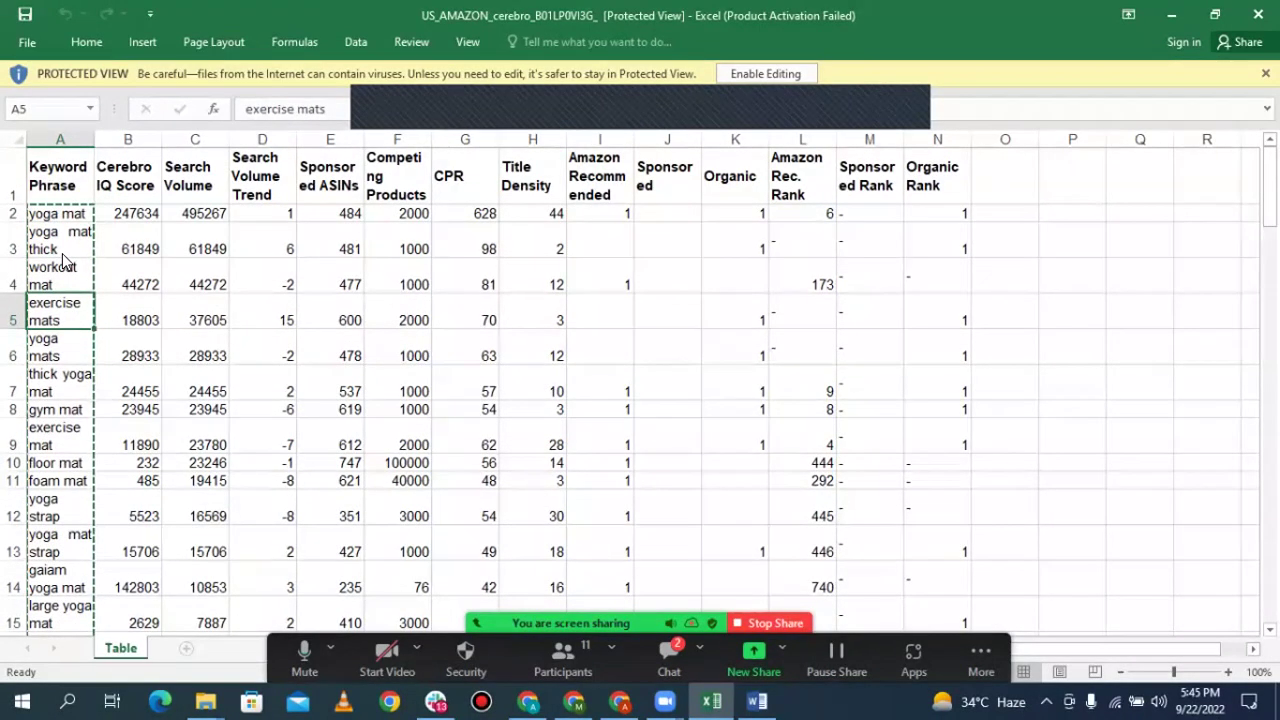
Examine the keyword phrases in column A from row 5 down to row 28 for terms suited to the title
key(Down)
key(Down)
key(Down)
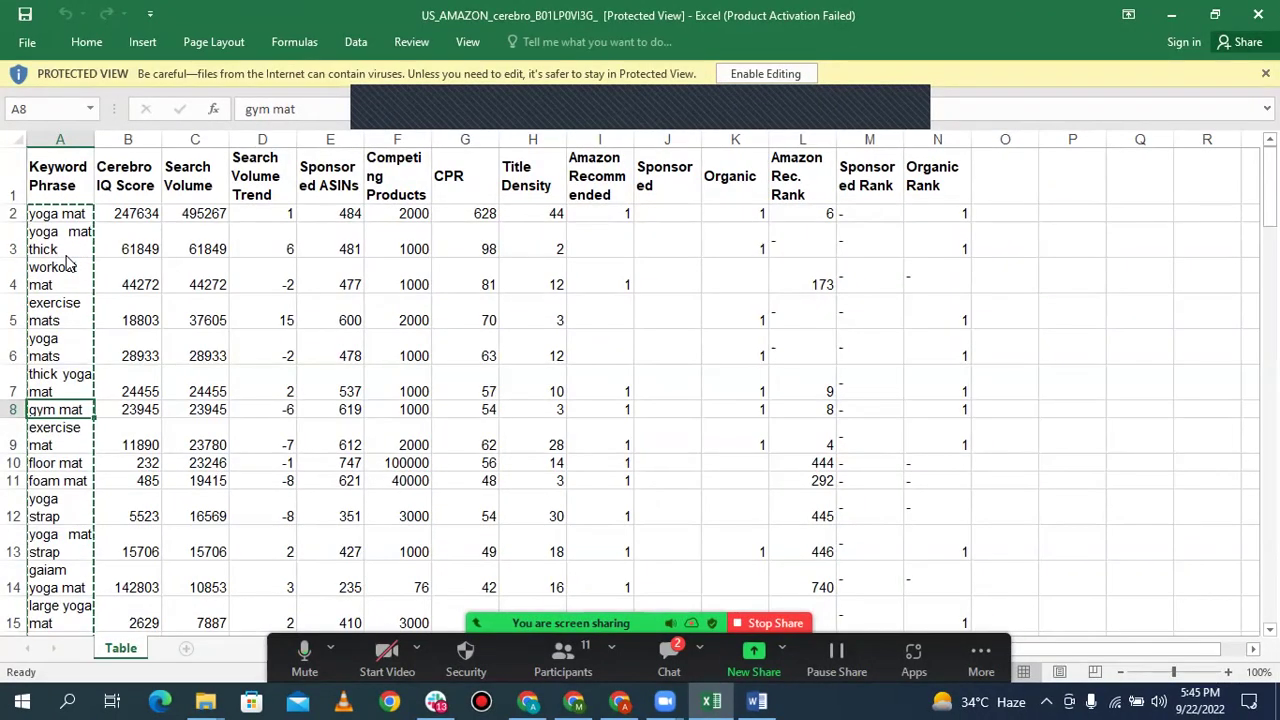
key(Down)
key(Down)
key(Down)
key(Down)
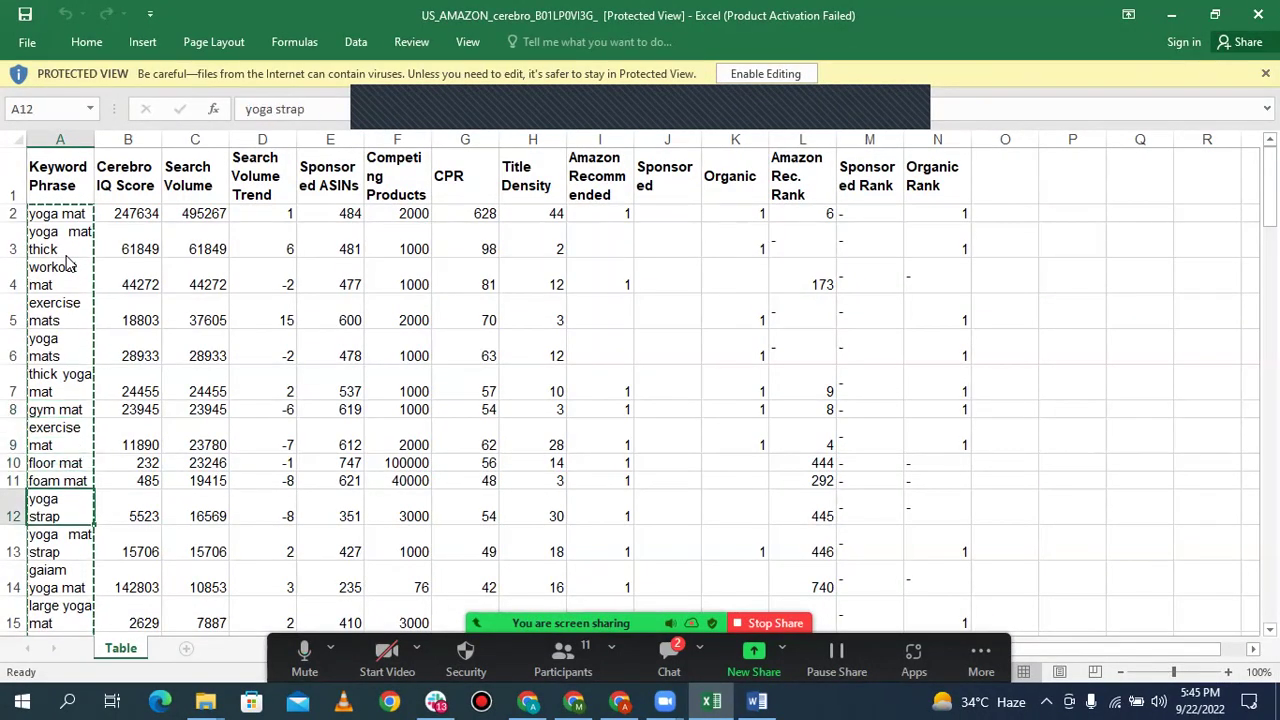
key(Down)
key(Down)
key(Down)
key(Down)
key(Down)
key(Down)
key(Down)
key(Down)
key(Down)
key(Down)
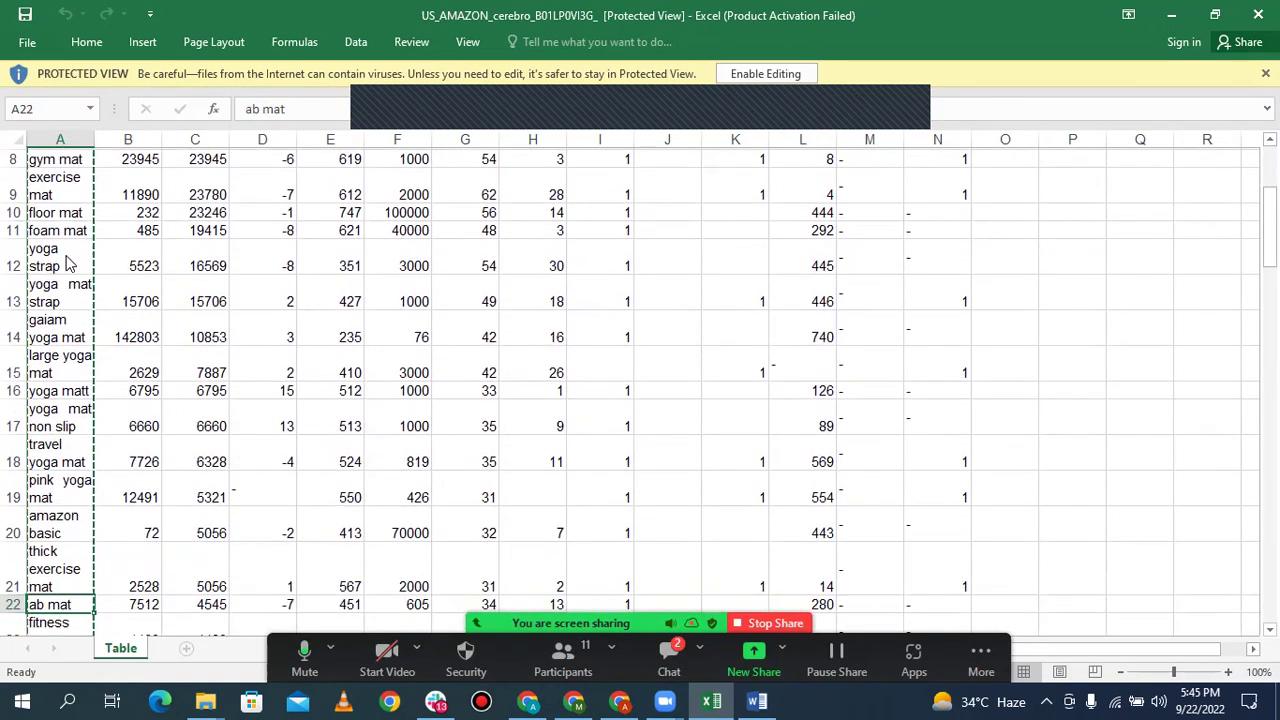
key(Down)
key(Down)
key(Down)
key(Down)
key(Down)
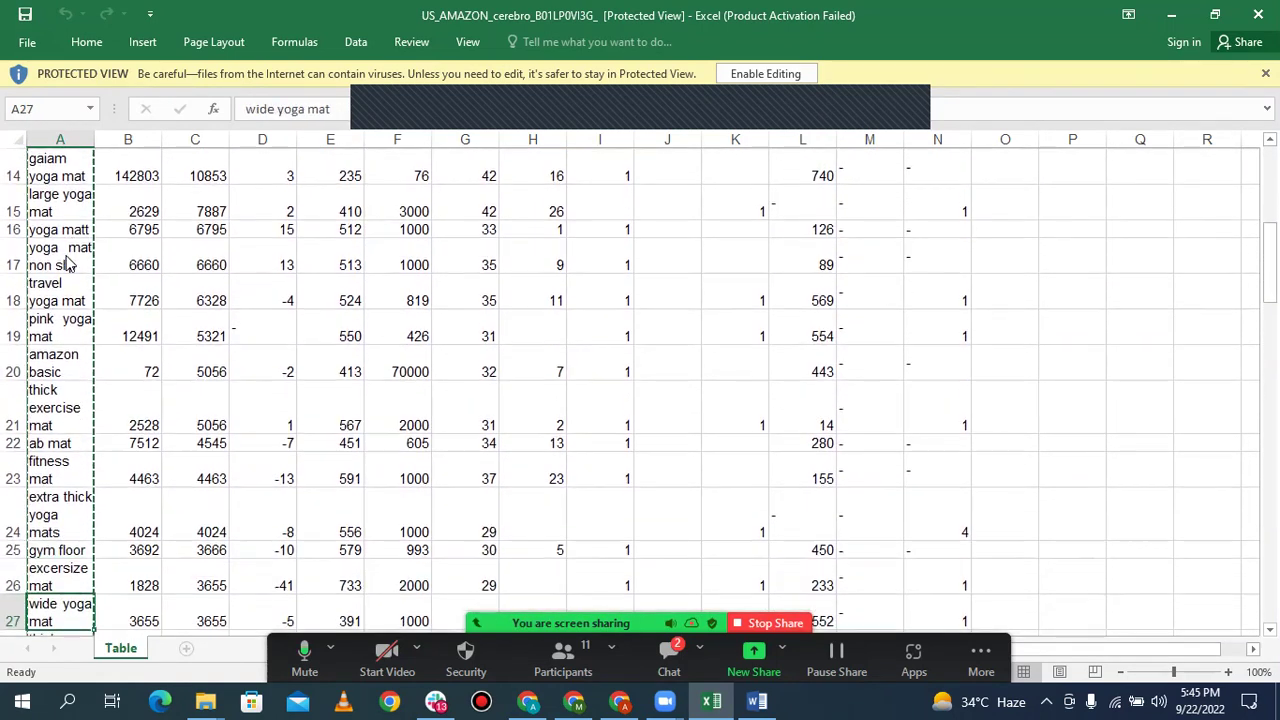
key(Down)
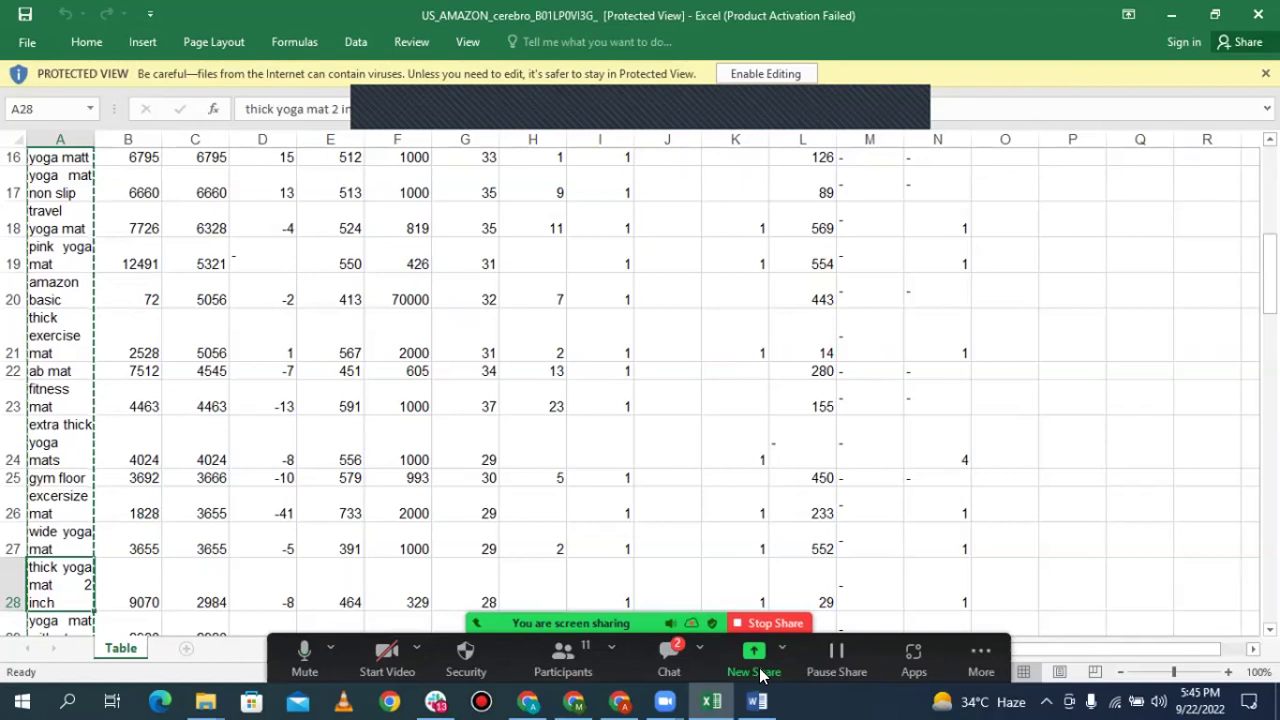
Check the SSIT title draft in Word against the current Title in Scribbles
click(759, 701)
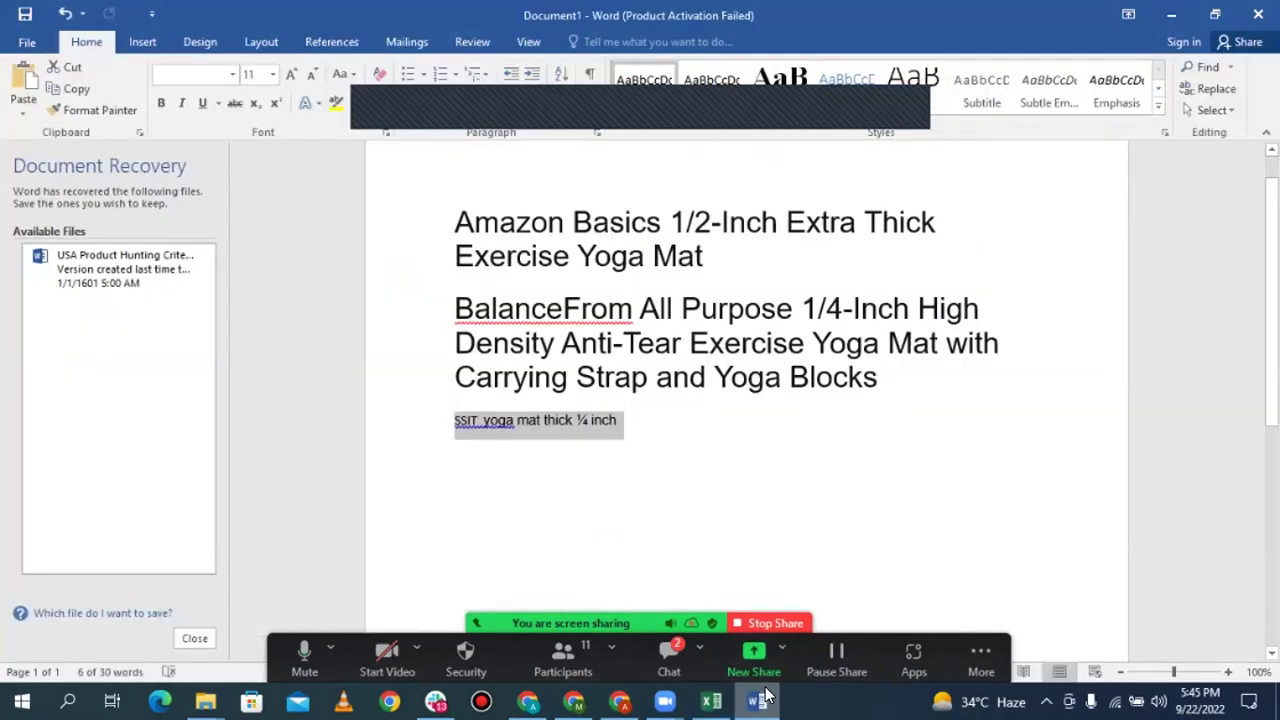
click(759, 701)
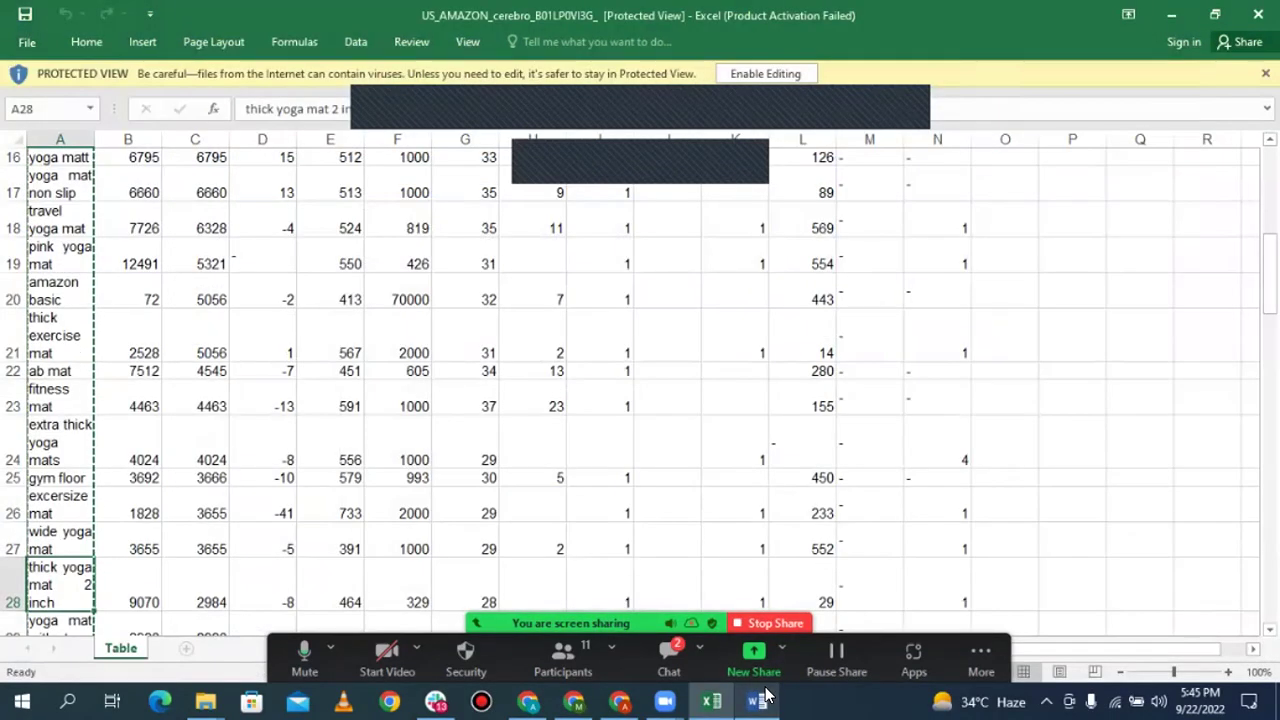
click(588, 701)
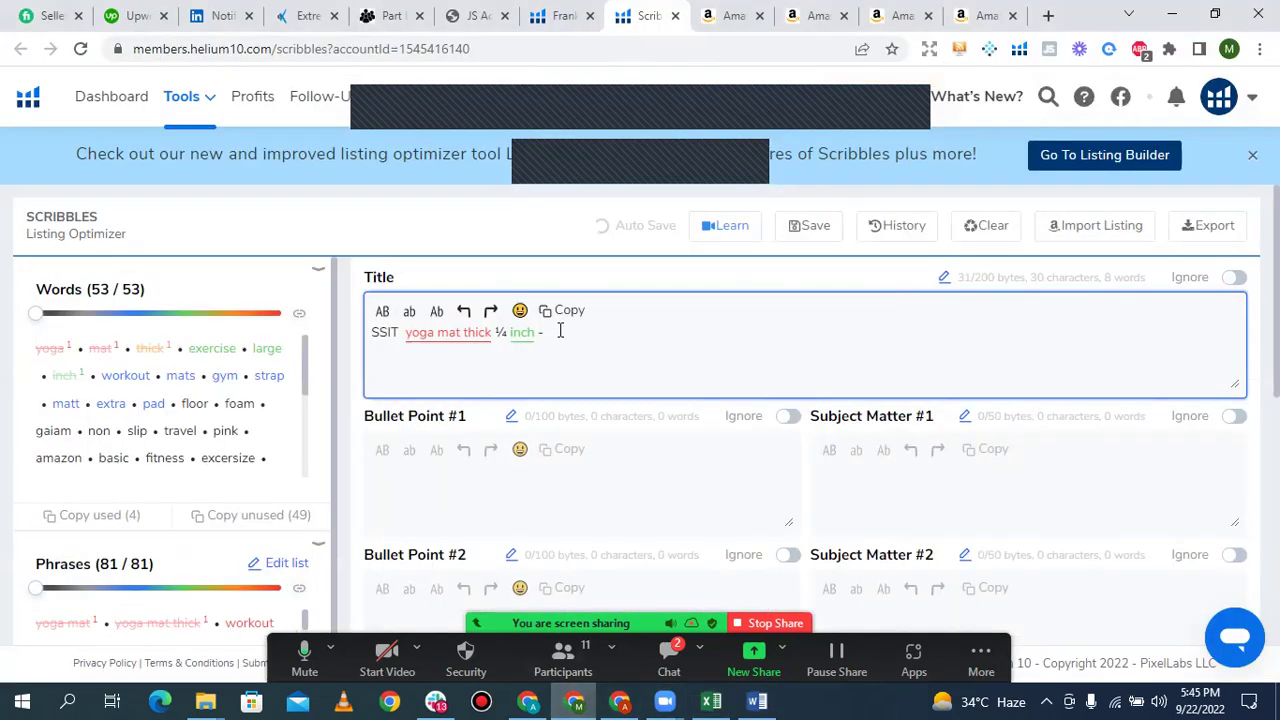
click(762, 701)
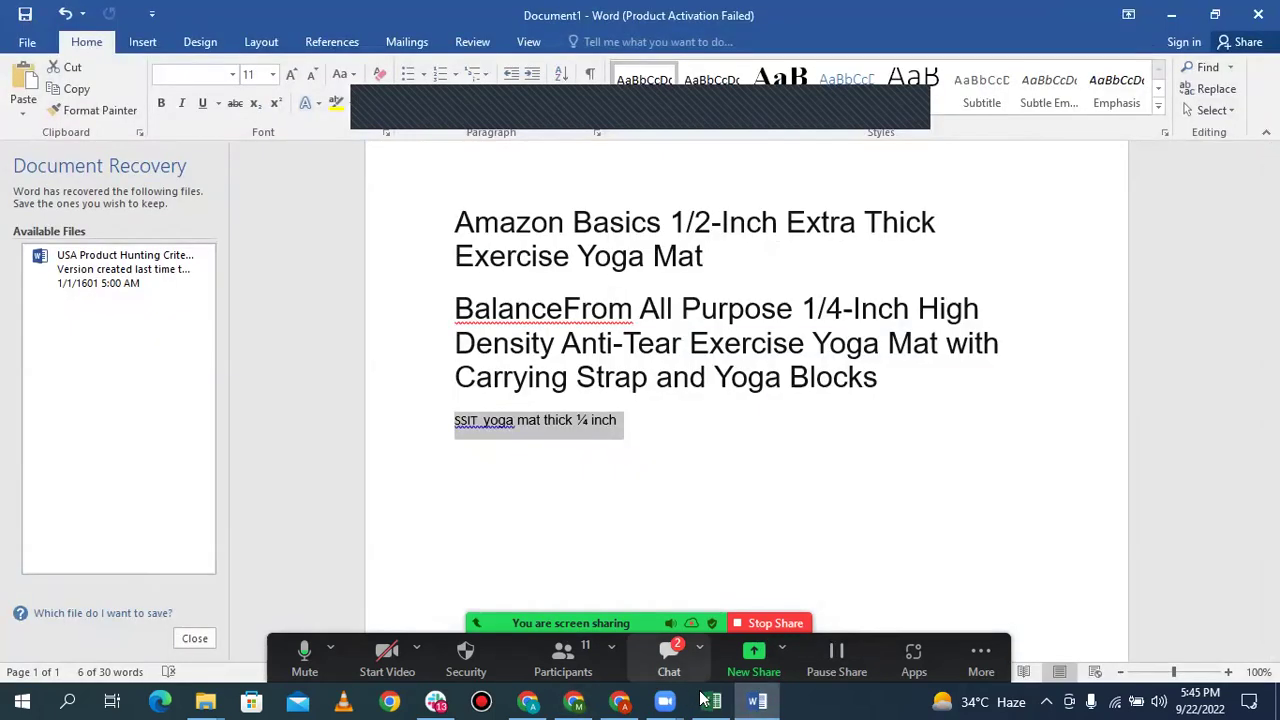
Go back to the Excel keyword sheet and re-examine the first phrases in column A, around "exercise mats", "gym mat" and "exercise mat"
key(alt+Tab)
click(52, 230)
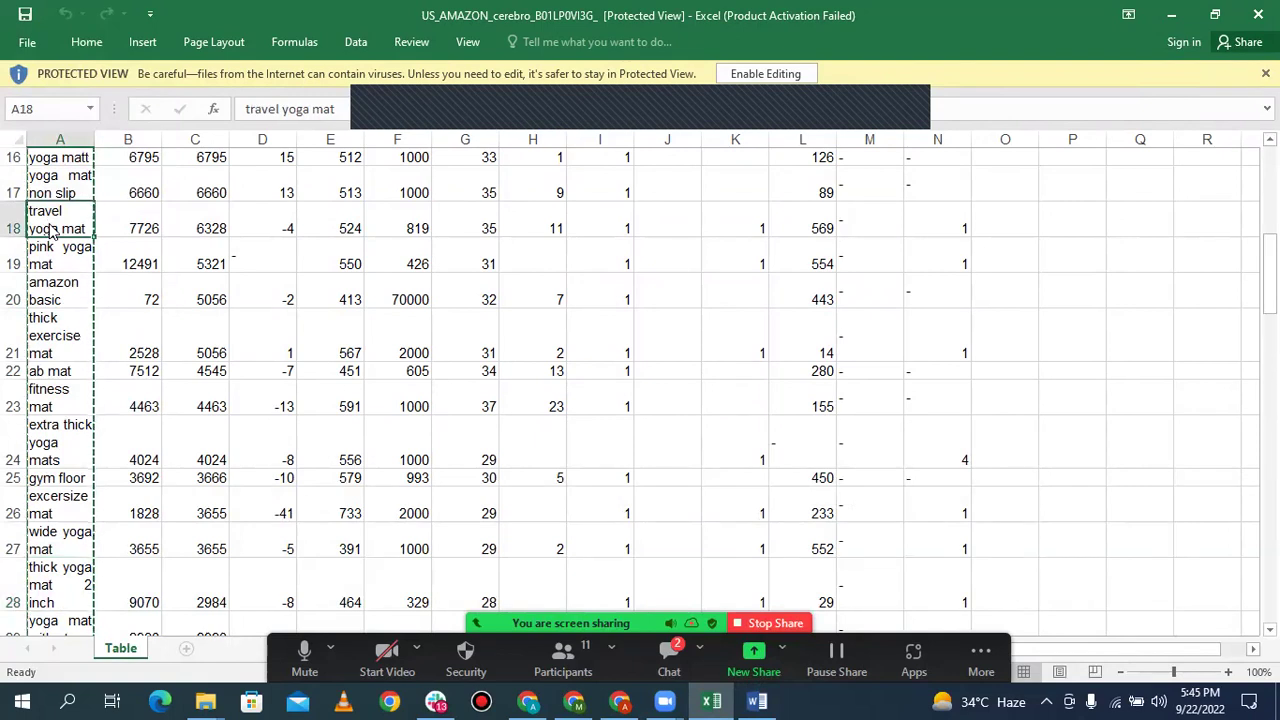
key(Up)
key(Up)
key(Up)
key(Up)
key(Up)
key(Up)
key(Up)
key(Up)
key(Up)
key(Up)
key(Up)
key(Up)
key(Up)
key(Up)
key(Up)
key(Up)
key(Up)
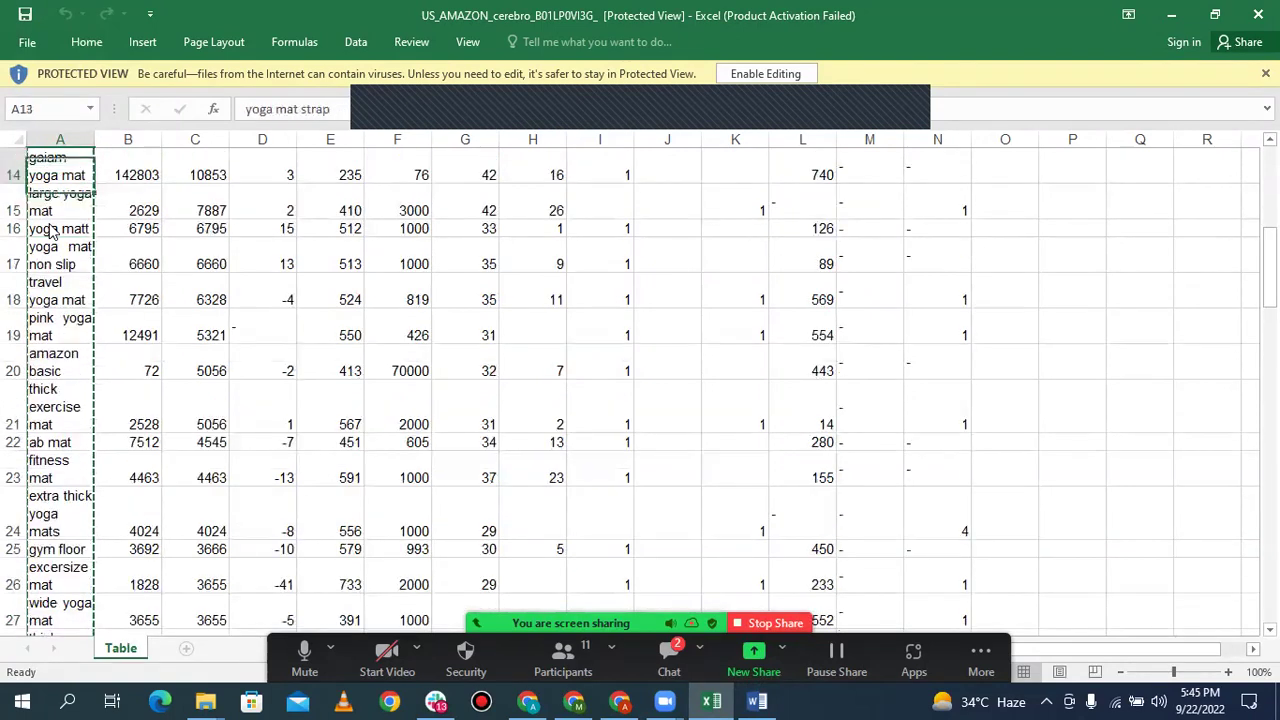
key(Down)
key(Down)
key(Down)
key(Down)
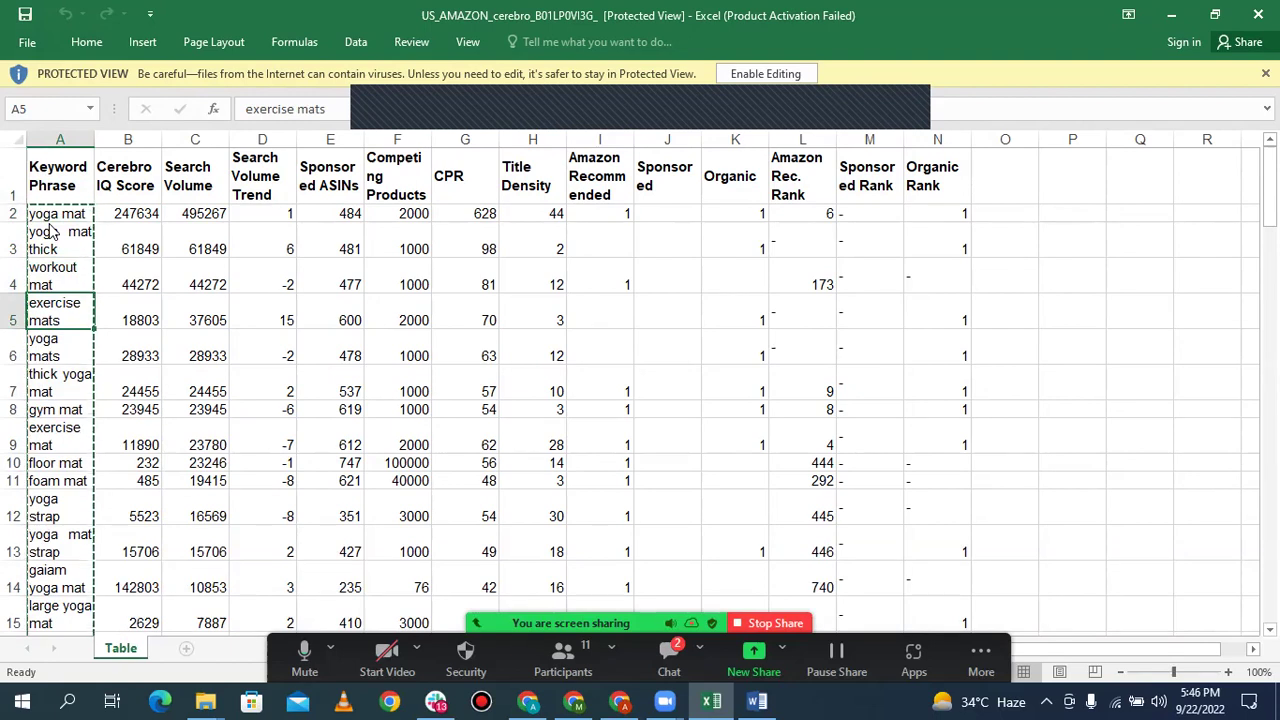
key(Down)
key(Up)
key(Down)
key(Down)
key(Down)
key(Up)
key(Down)
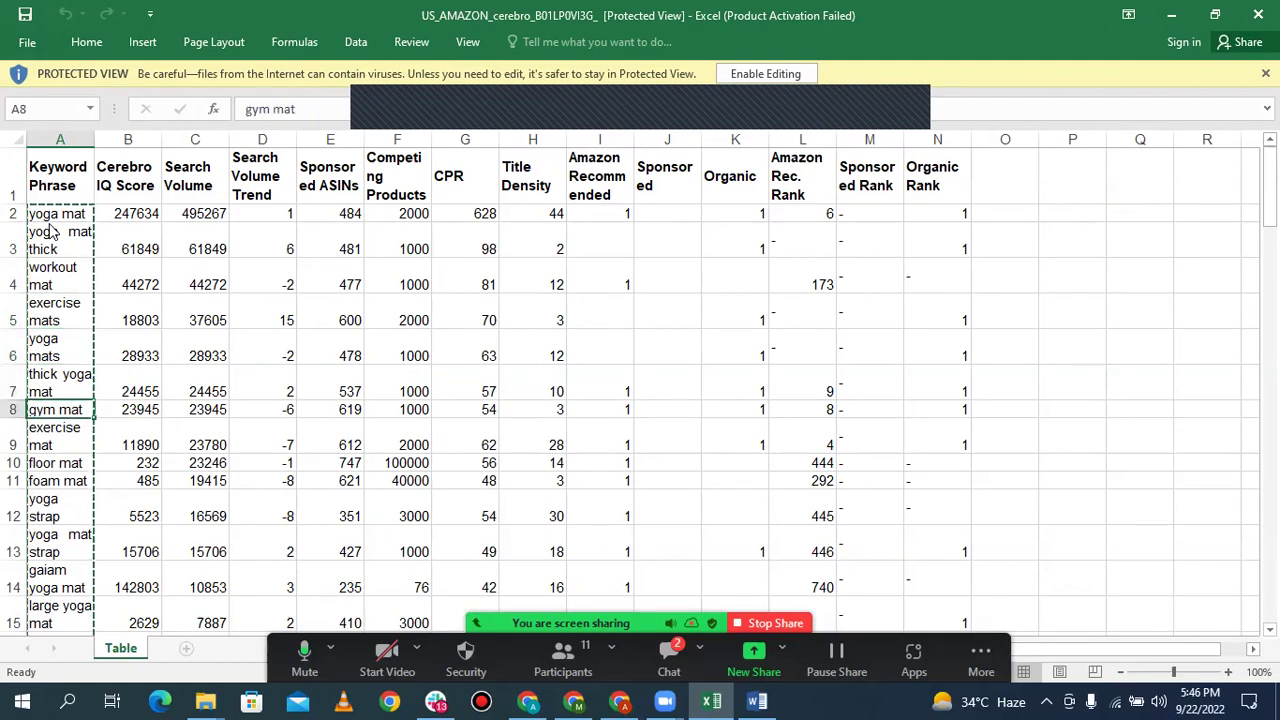
key(Down)
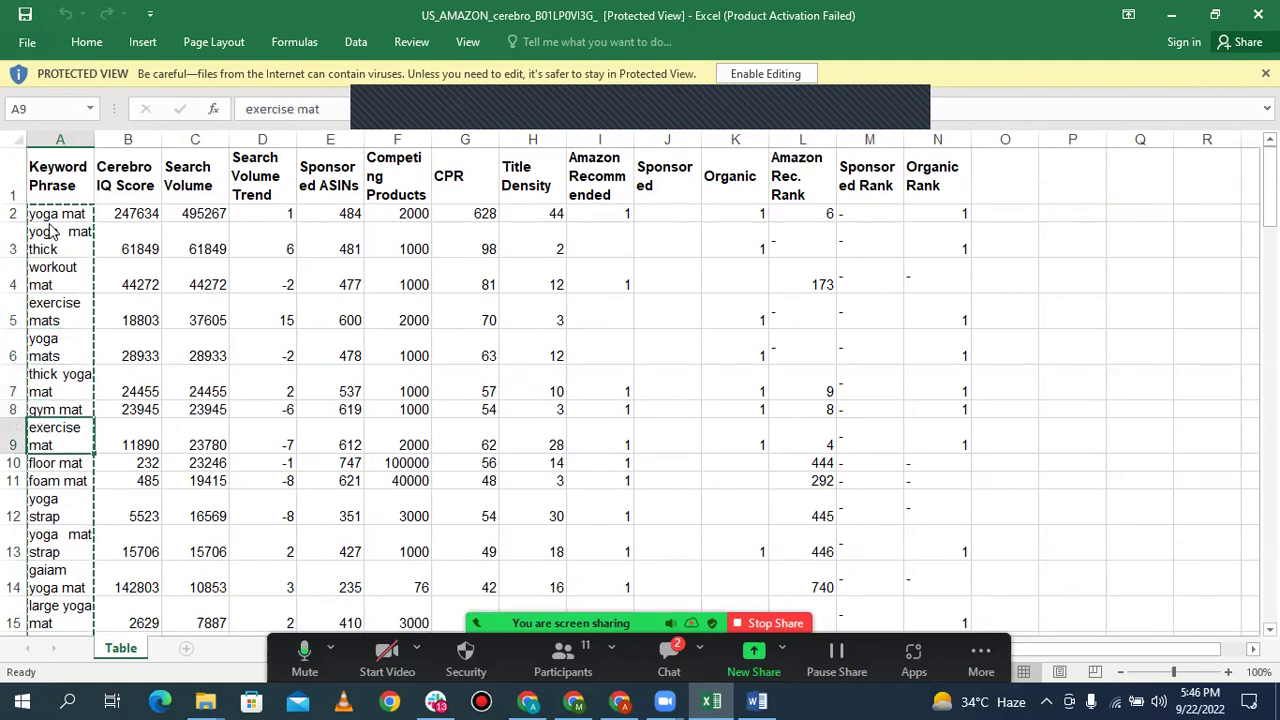
key(Up)
key(Up)
key(Up)
key(Up)
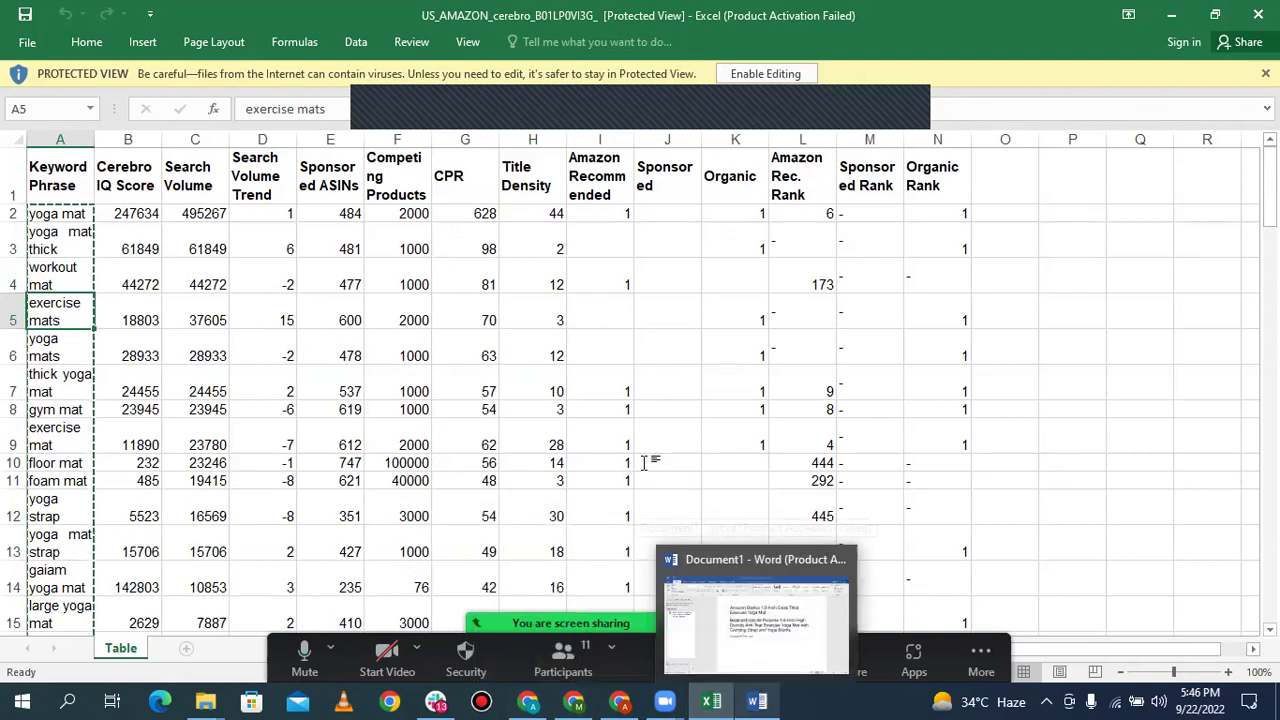
Switch to the Word document and place the cursor at the end of the SSIT title line
click(690, 580)
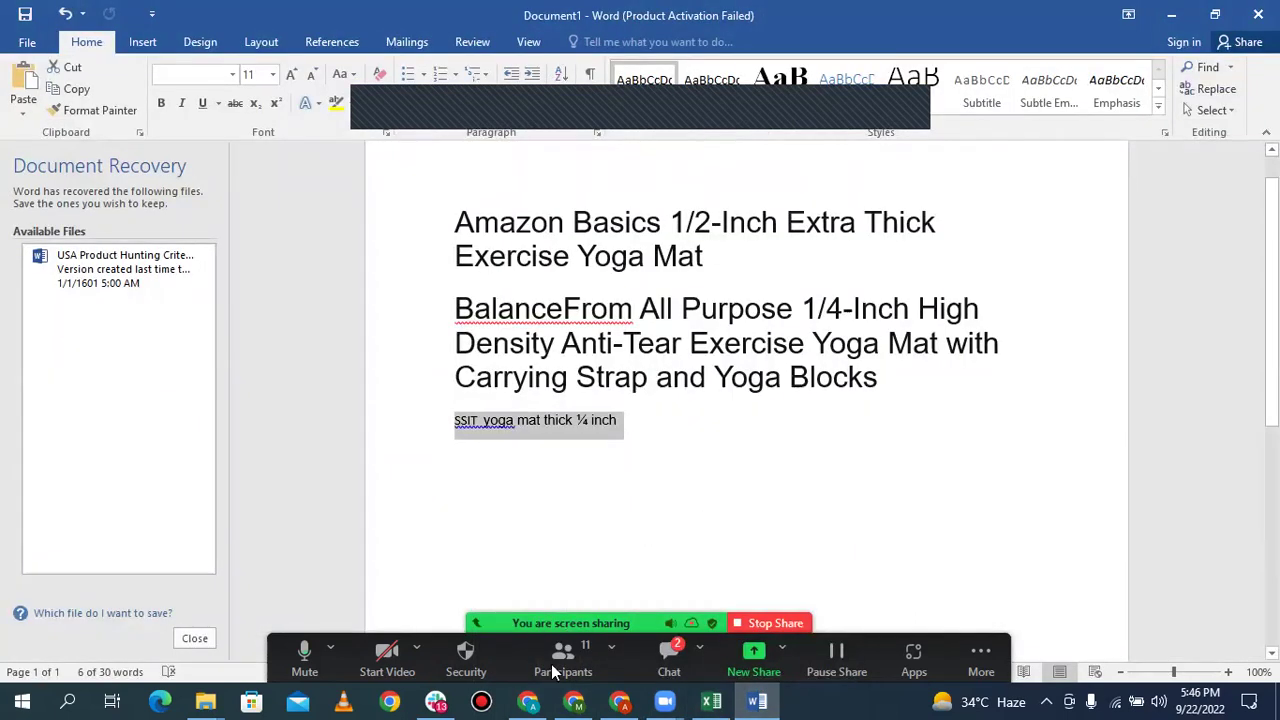
key(Right)
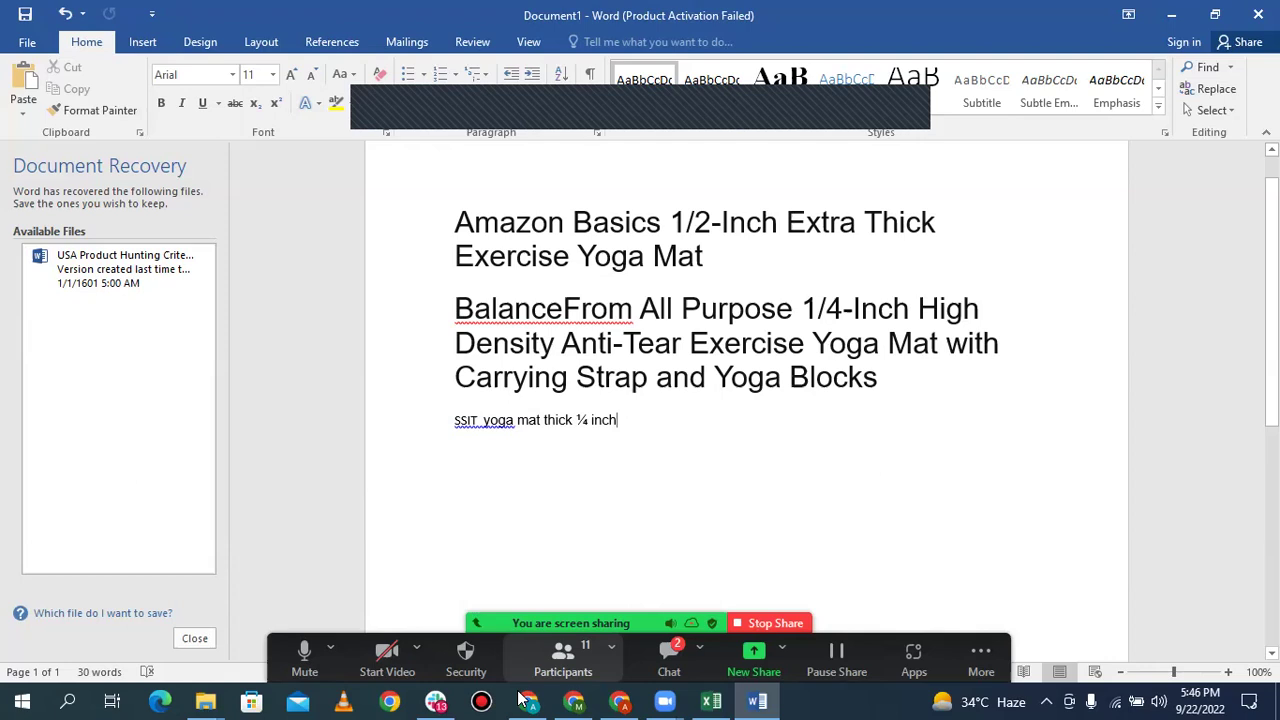
mouse_move(520, 696)
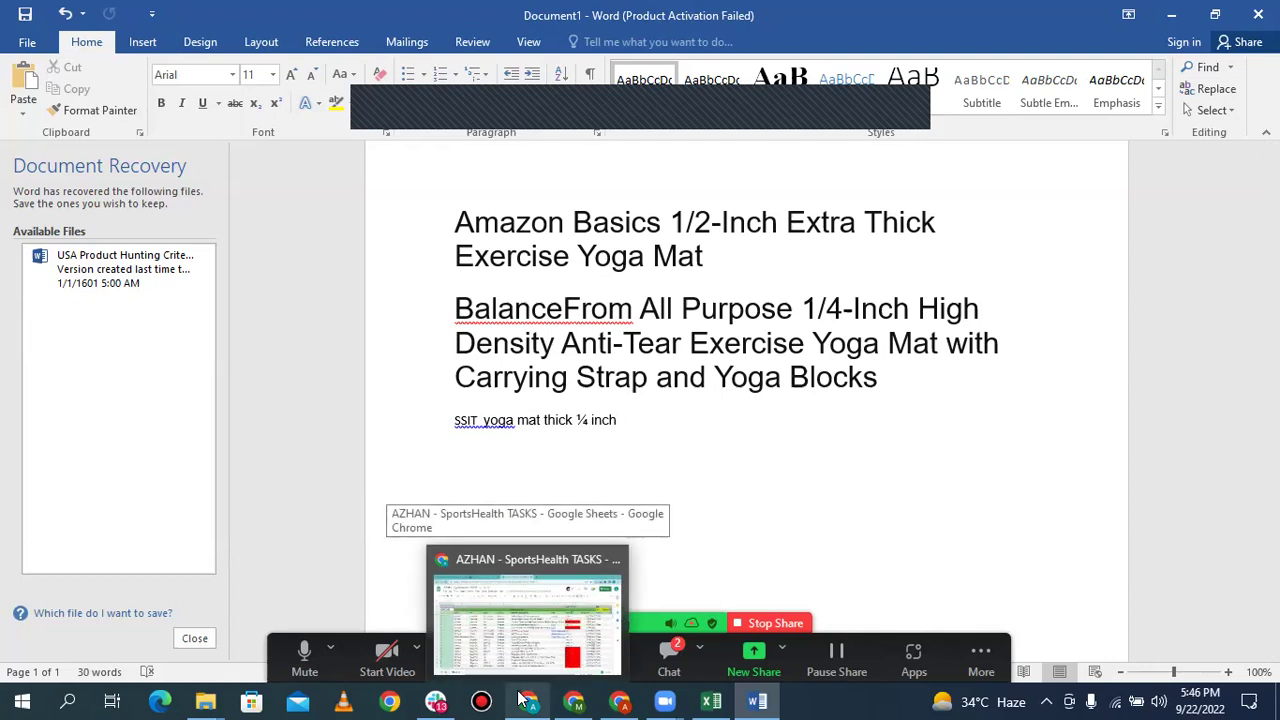